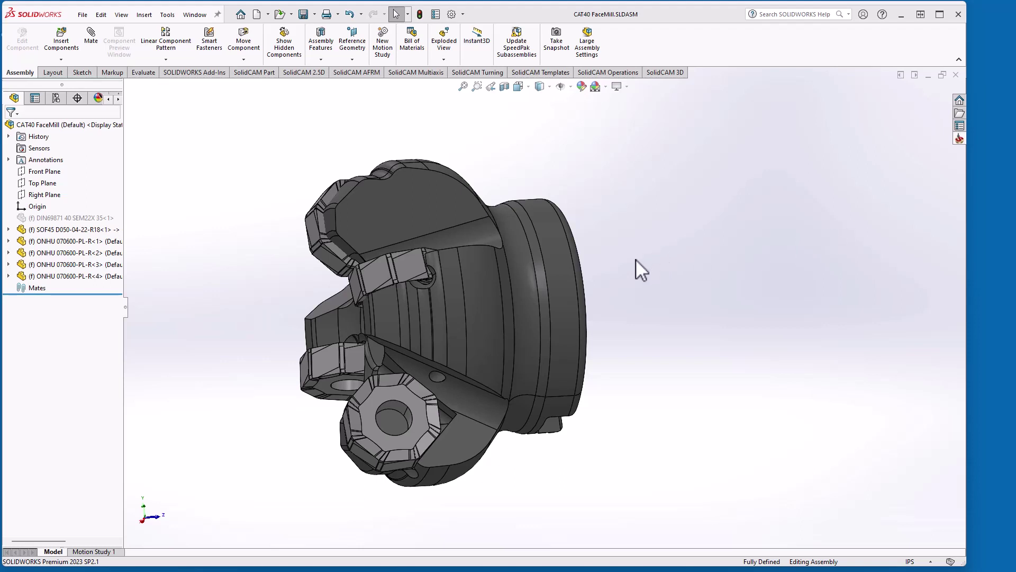
Expand SOF45 D050-04-22-R18 in the FeatureManager tree and select its Origin.
{"action": "middle_click_drag", "start_coordinate": [637, 259], "coordinate": [634, 282]}
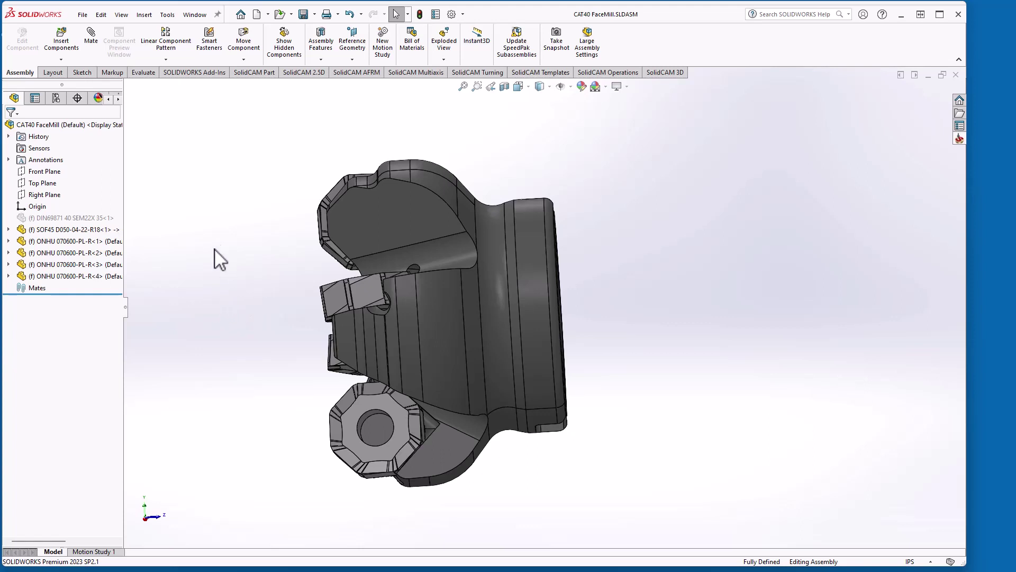
{"action": "middle_click_drag", "start_coordinate": [220, 256], "coordinate": [243, 263]}
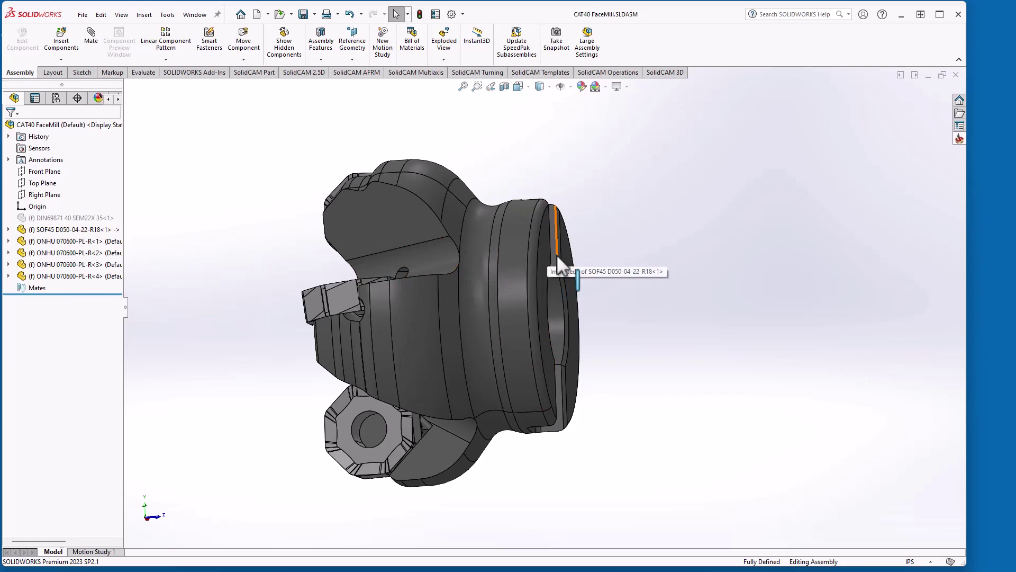
{"action": "left_click", "coordinate": [8, 230]}
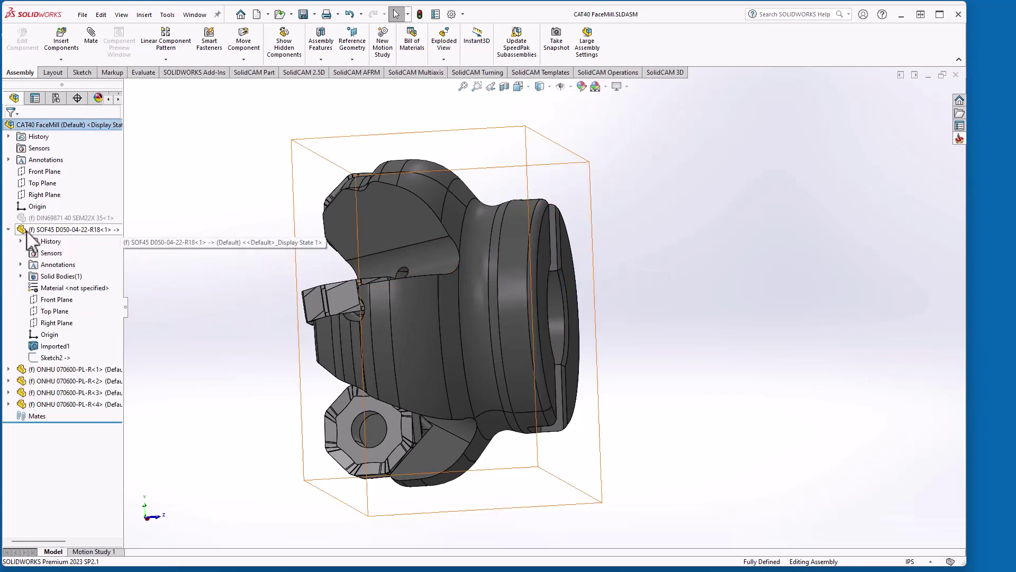
{"action": "left_click", "coordinate": [50, 334]}
{"action": "middle_click_drag", "start_coordinate": [190, 321], "coordinate": [238, 326]}
{"action": "middle_click_drag", "start_coordinate": [607, 327], "coordinate": [551, 308]}
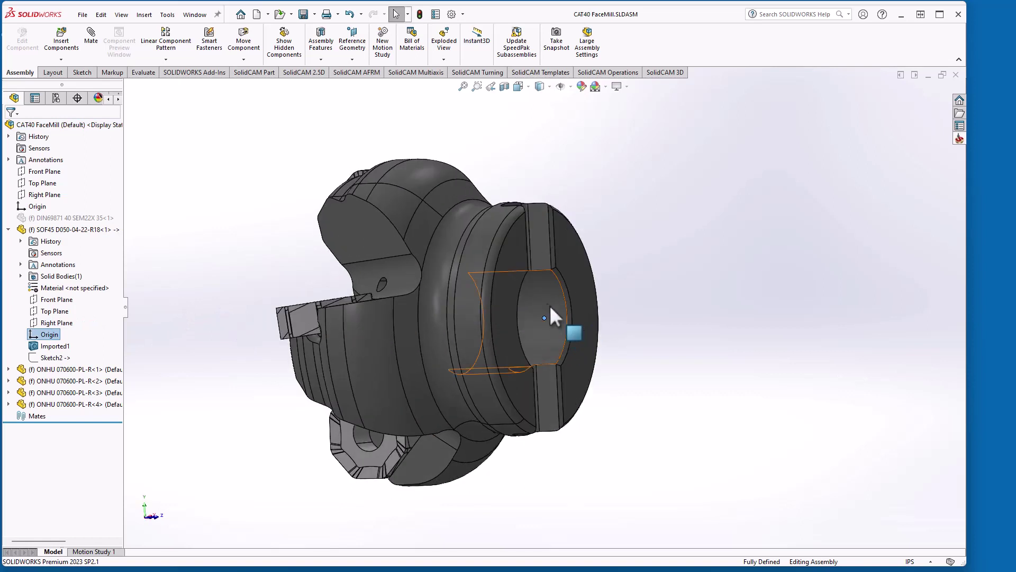
{"action": "middle_click_drag", "start_coordinate": [472, 364], "coordinate": [517, 313]}
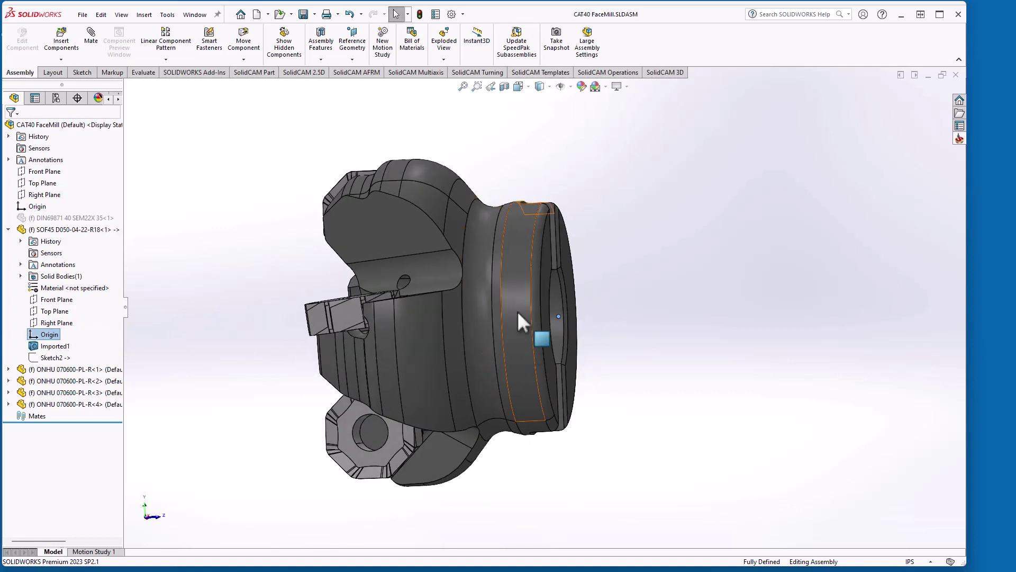
{"action": "left_click", "coordinate": [548, 262]}
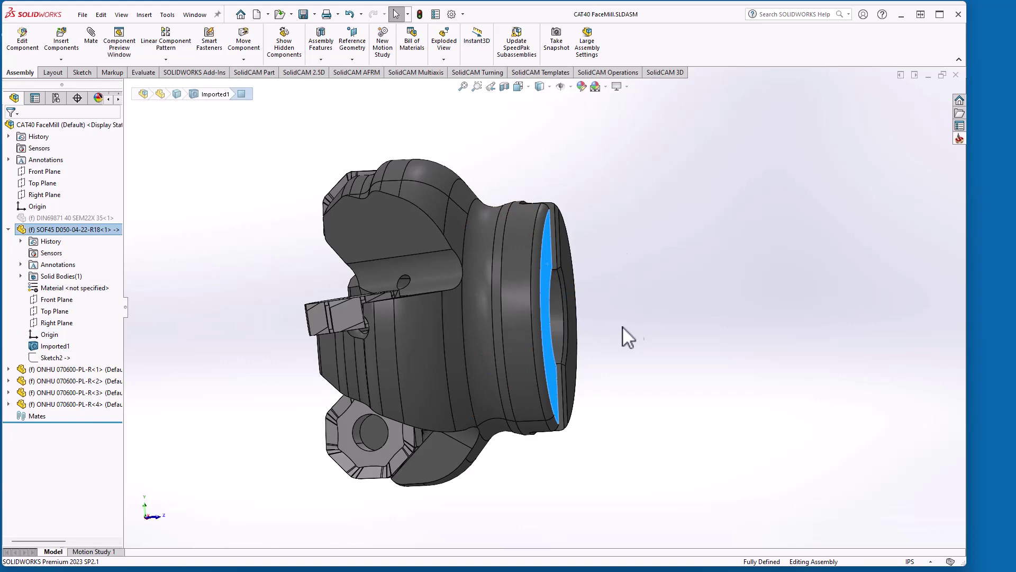
{"action": "middle_click_drag", "start_coordinate": [623, 328], "coordinate": [646, 326]}
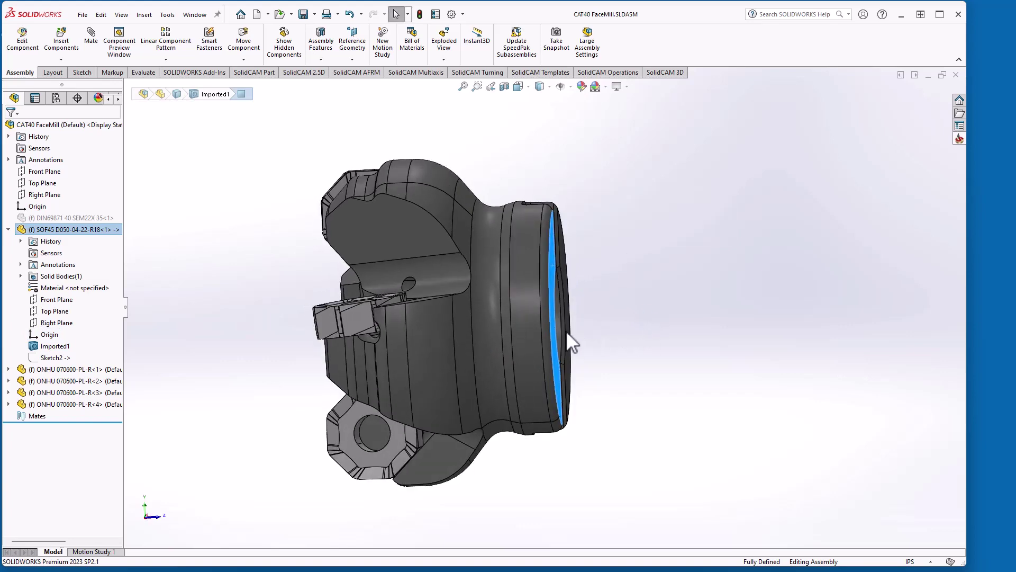
{"action": "left_click", "coordinate": [49, 334]}
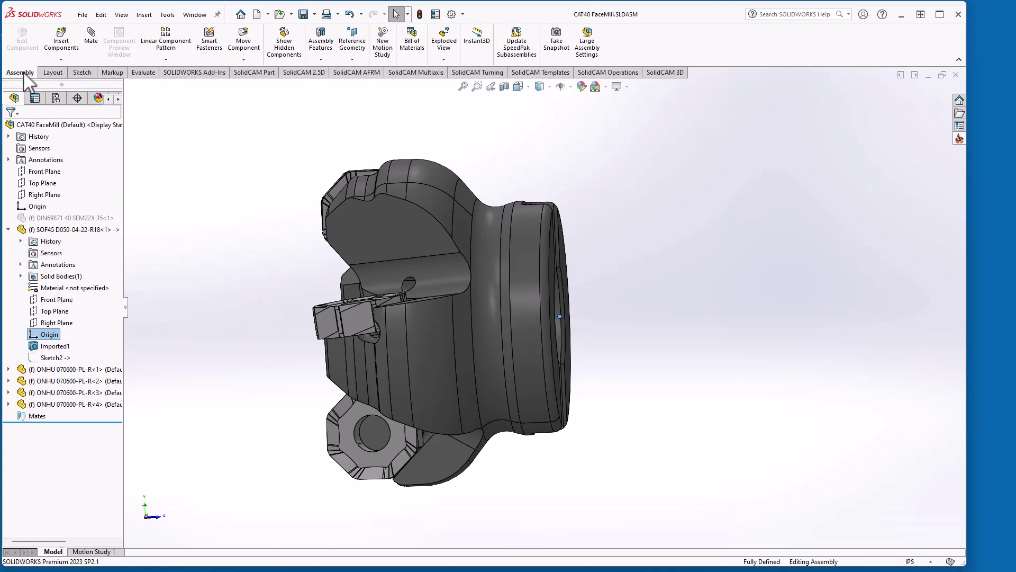
Create Coordinate System1 at the SOF45 origin, with its Z axis taken from the flat end face.
{"action": "left_click", "coordinate": [349, 59]}
{"action": "left_click", "coordinate": [365, 97]}
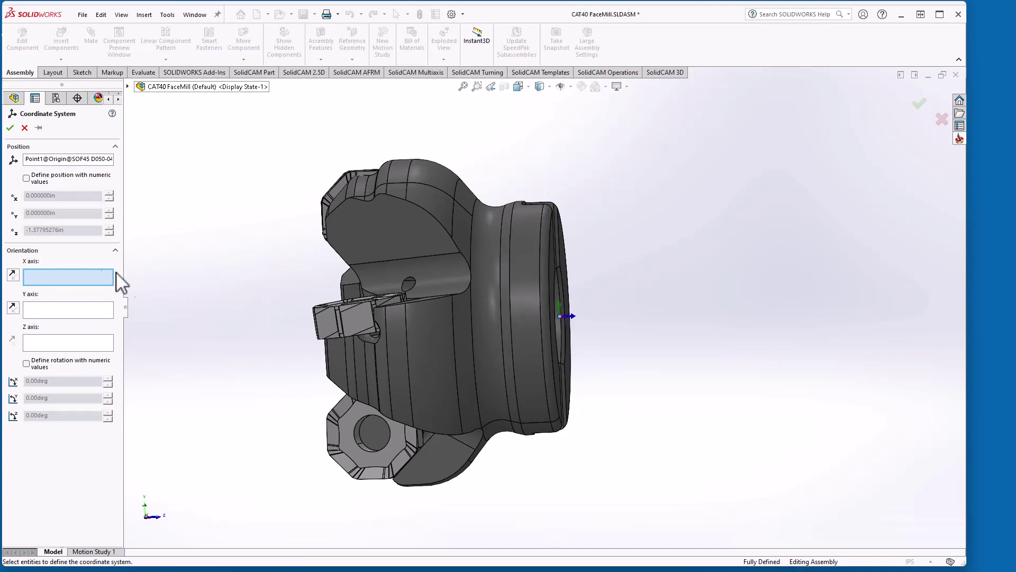
{"action": "left_click", "coordinate": [64, 344]}
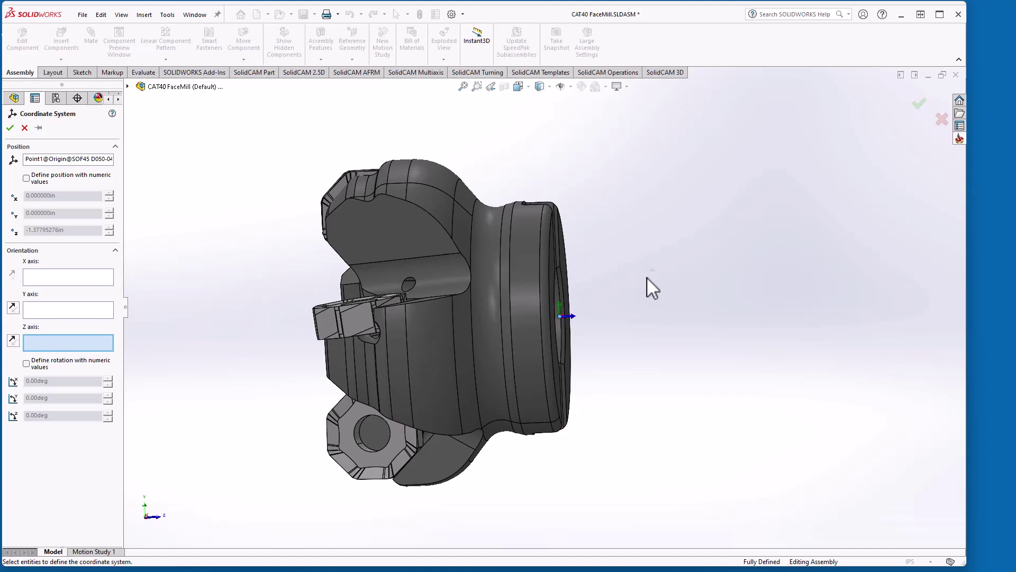
{"action": "middle_click_drag", "start_coordinate": [646, 278], "coordinate": [607, 279]}
{"action": "left_click", "coordinate": [581, 269]}
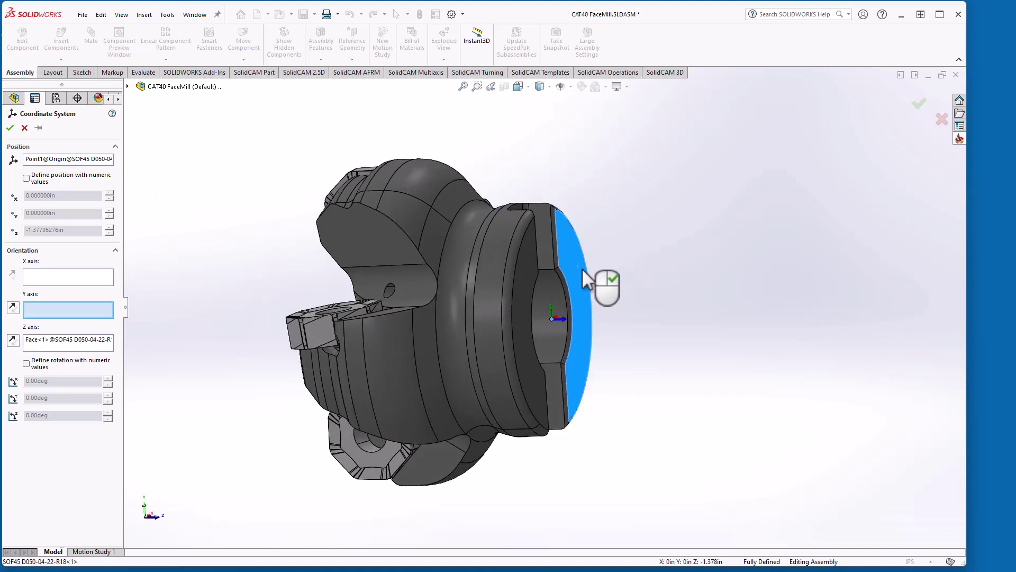
{"action": "middle_click_drag", "start_coordinate": [249, 216], "coordinate": [259, 410]}
{"action": "middle_click_drag", "start_coordinate": [239, 288], "coordinate": [244, 246]}
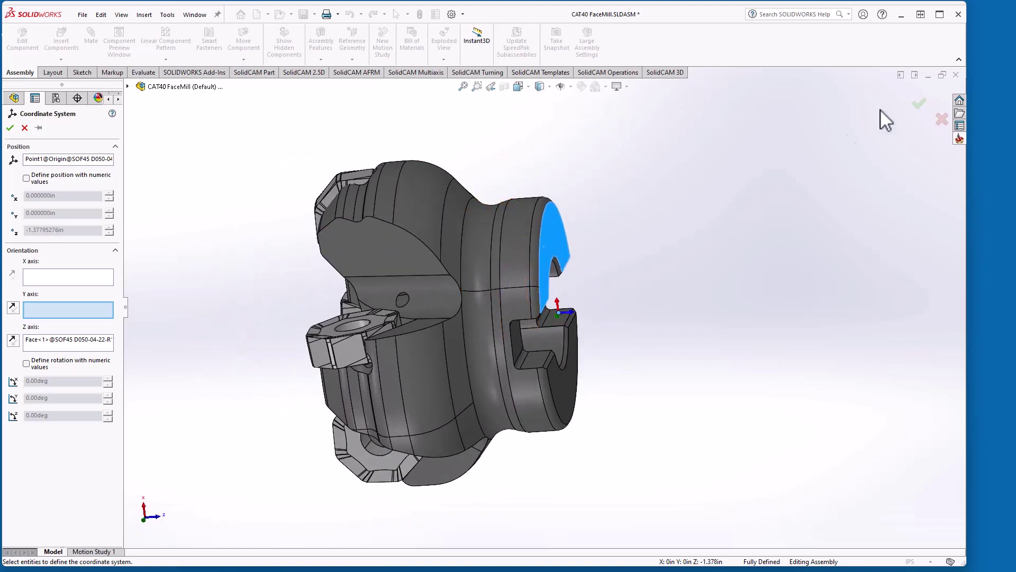
{"action": "left_click", "coordinate": [920, 104]}
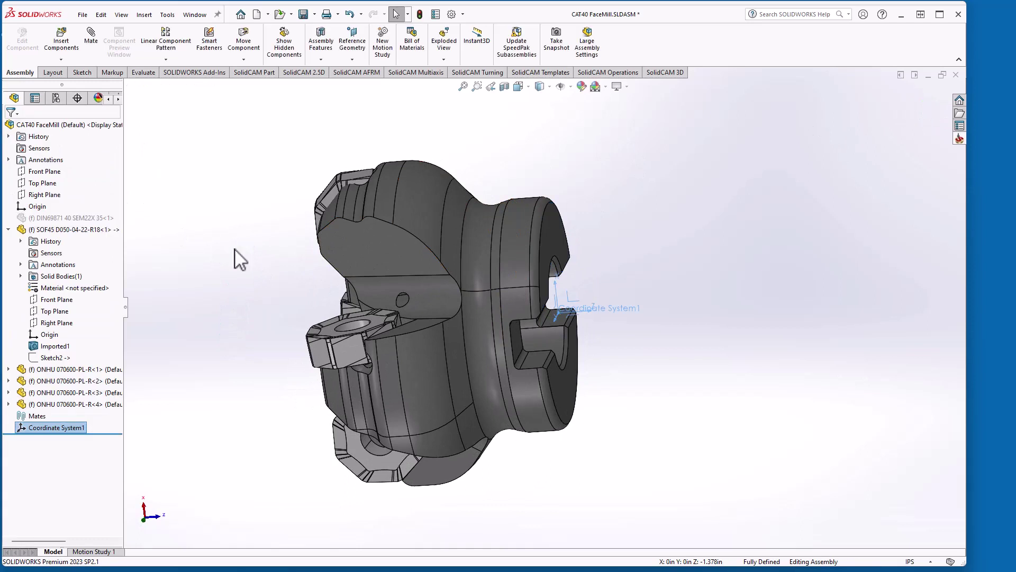
Rename Coordinate System1 to Mount in the FeatureManager tree.
{"action": "middle_click_drag", "start_coordinate": [235, 249], "coordinate": [249, 307]}
{"action": "left_click", "coordinate": [55, 428]}
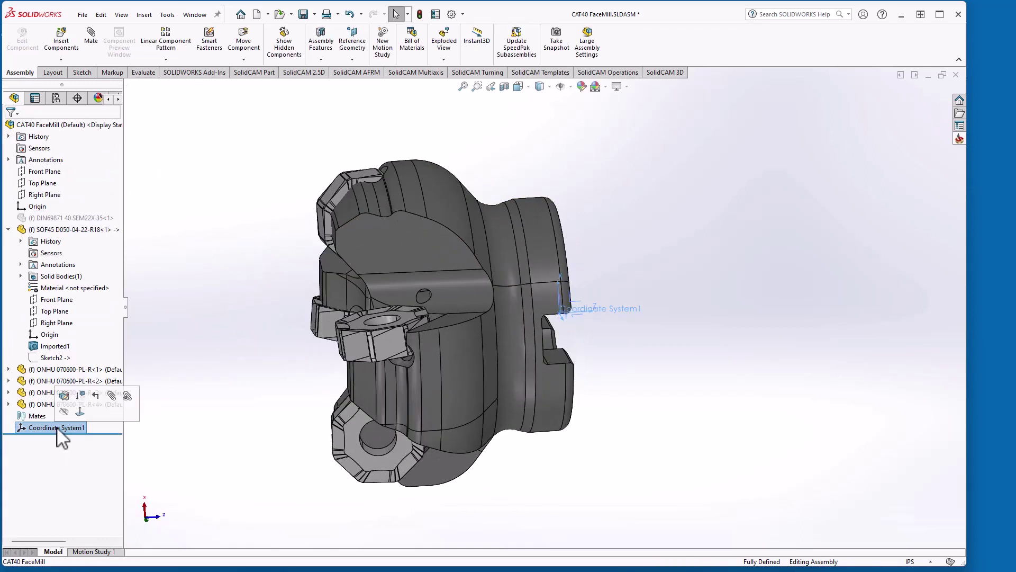
{"action": "left_click", "coordinate": [55, 428]}
{"action": "type", "text": "Mount"}
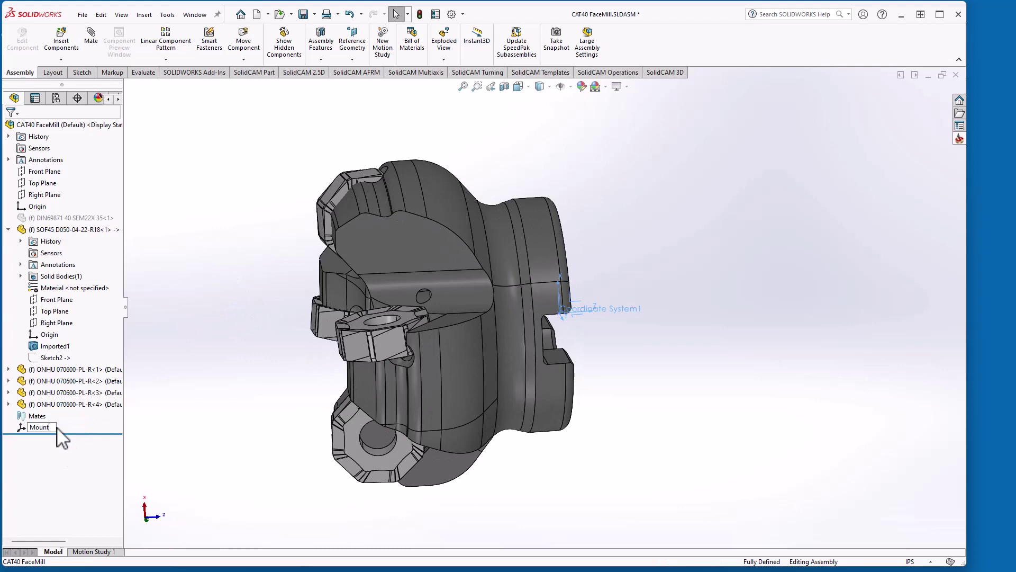
{"action": "key", "text": "Return"}
{"action": "left_click", "coordinate": [255, 372]}
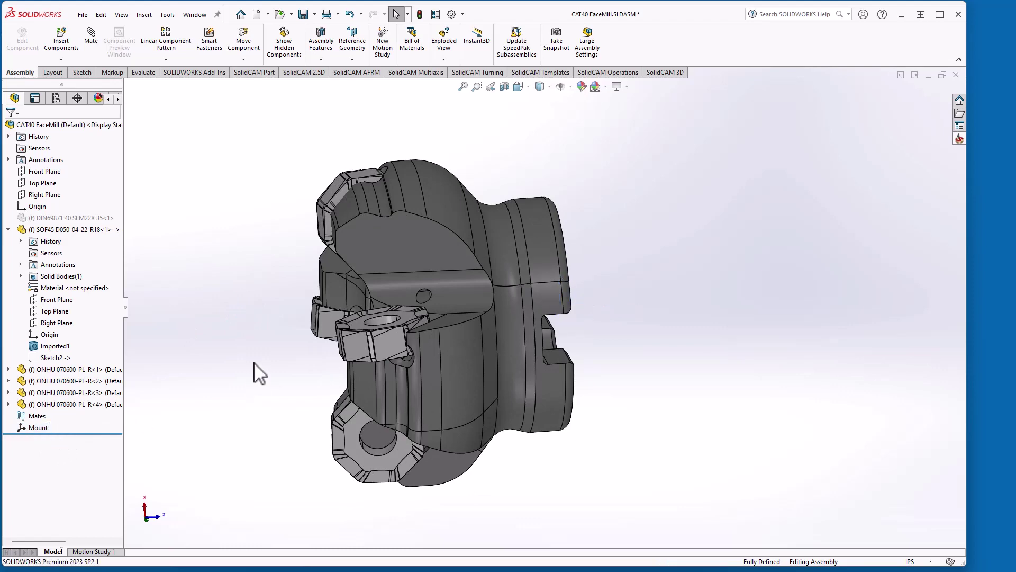
Orbit the face mill to bring the ONHU cutting inserts into view.
{"action": "middle_click_drag", "start_coordinate": [252, 383], "coordinate": [229, 386]}
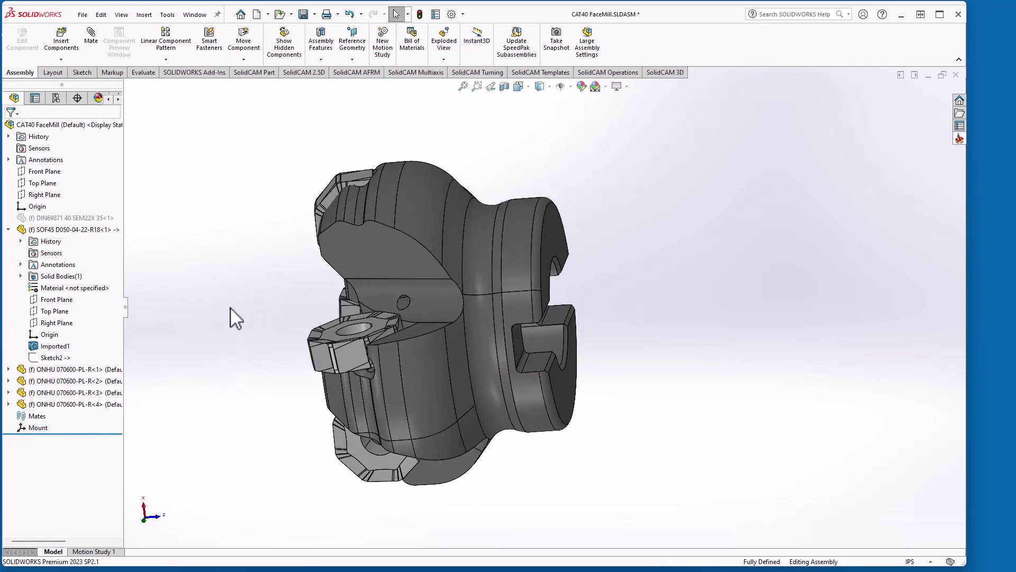
{"action": "middle_click_drag", "start_coordinate": [231, 313], "coordinate": [245, 419]}
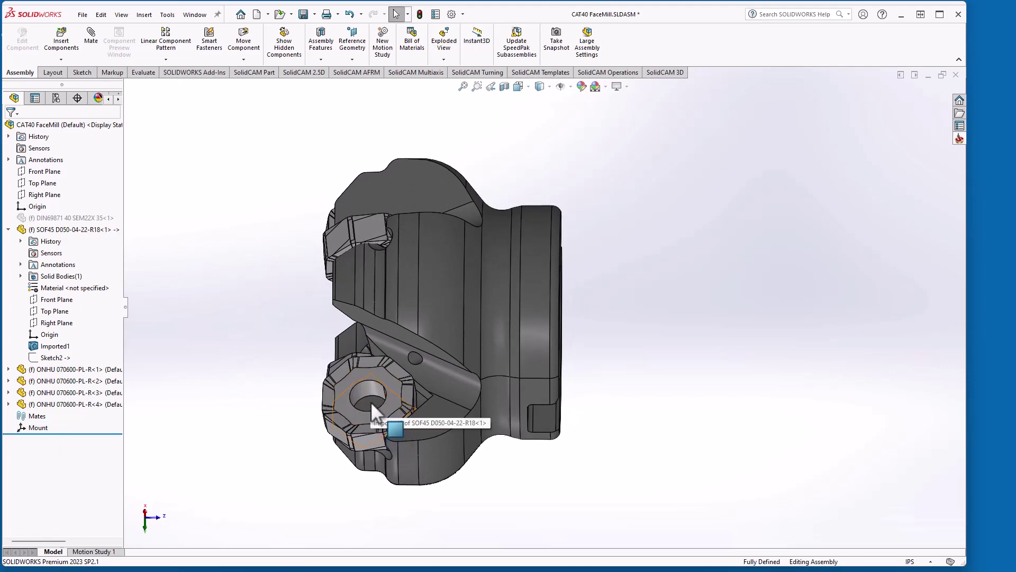
{"action": "middle_click_drag", "start_coordinate": [370, 281], "coordinate": [251, 365]}
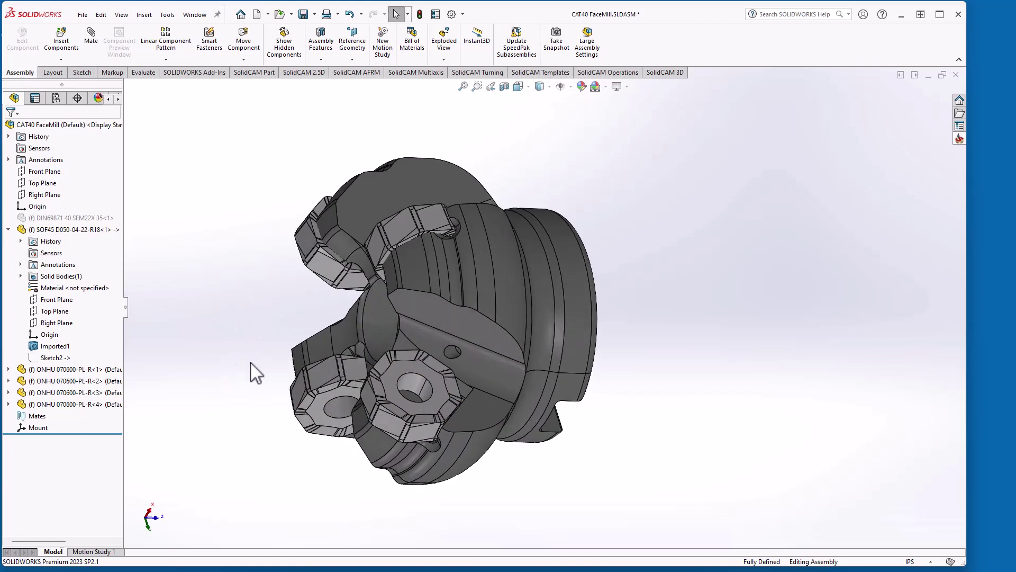
{"action": "middle_click_drag", "start_coordinate": [198, 325], "coordinate": [221, 424]}
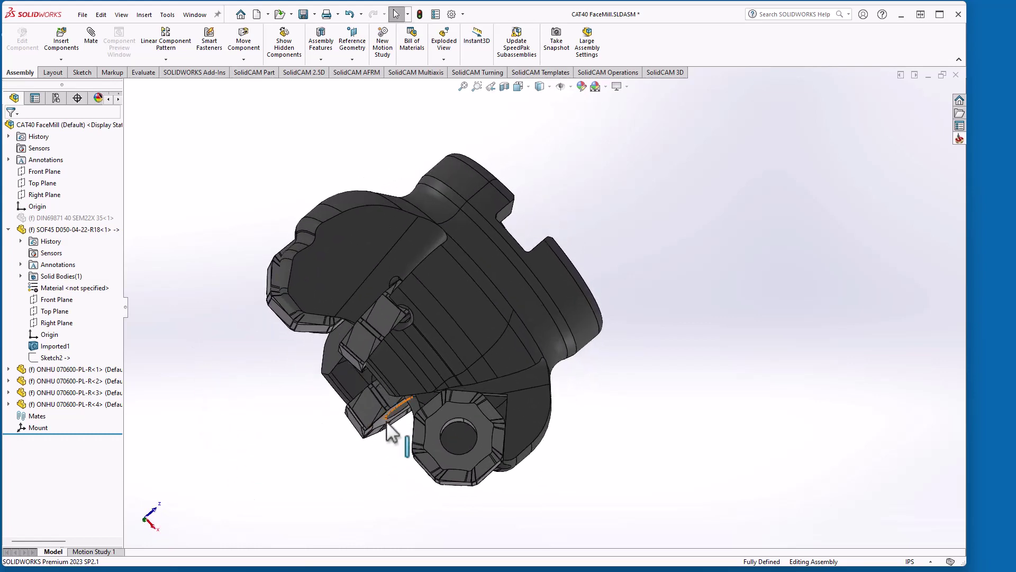
Create Sketch1 on an ONHU insert face, with one point at the insert hole's centre.
{"action": "left_click", "coordinate": [459, 438]}
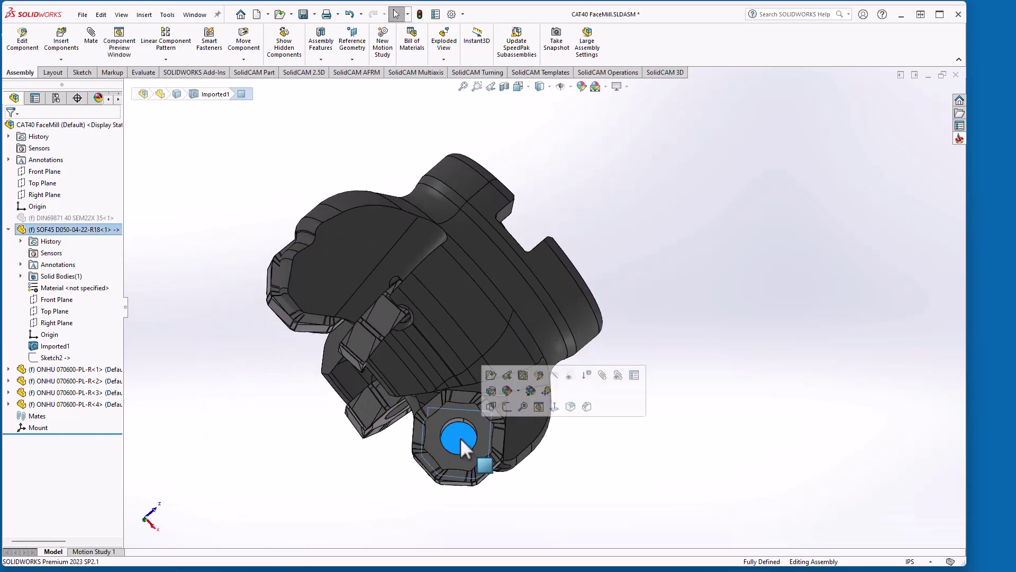
{"action": "left_click", "coordinate": [510, 406]}
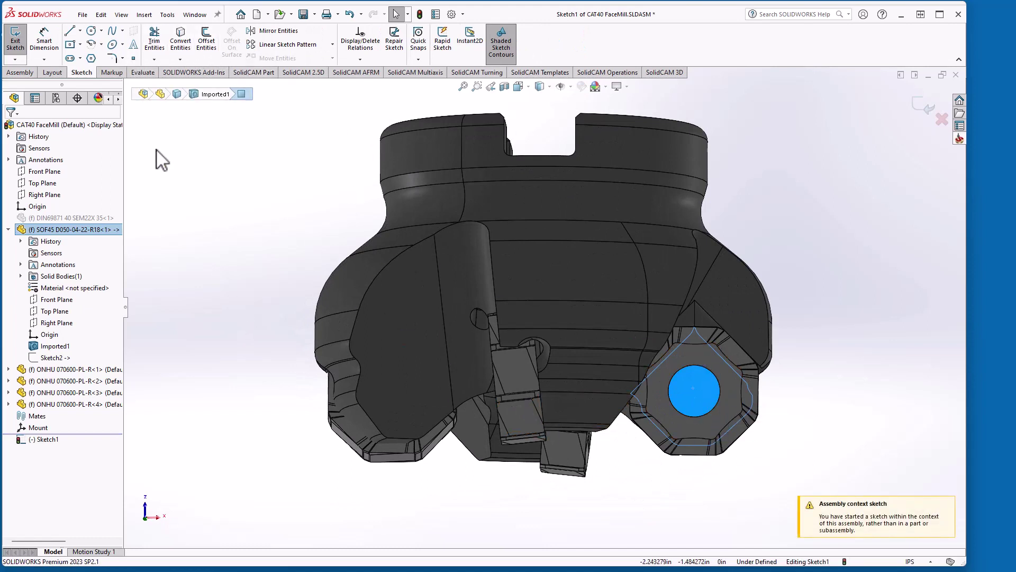
{"action": "left_click", "coordinate": [133, 58]}
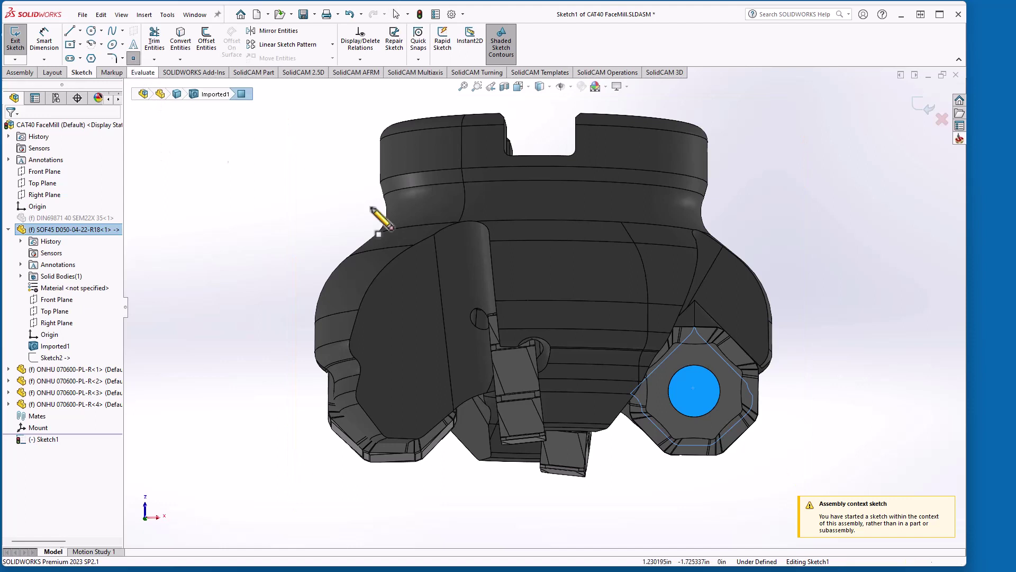
{"action": "left_click", "coordinate": [694, 389]}
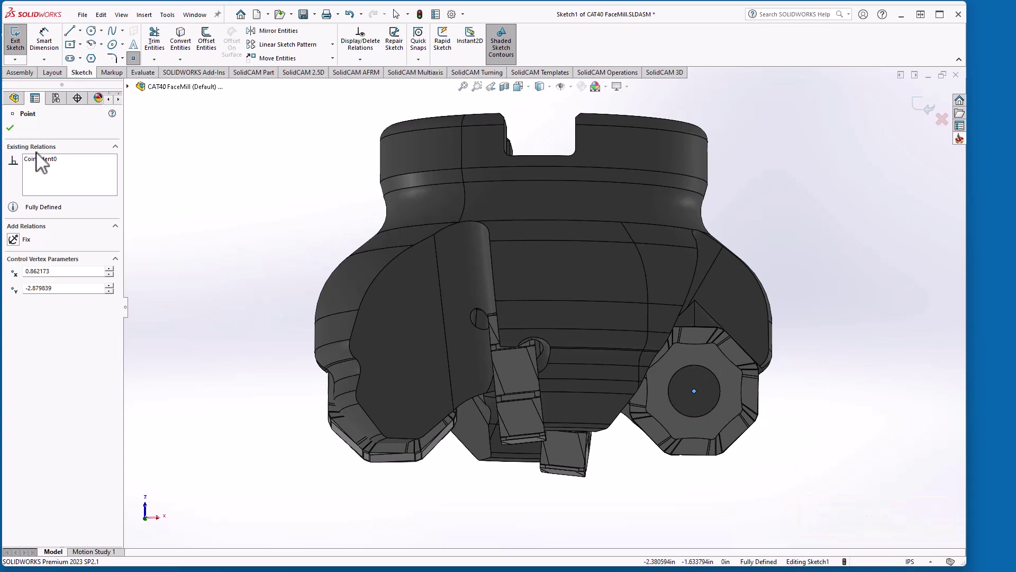
{"action": "left_click", "coordinate": [924, 106]}
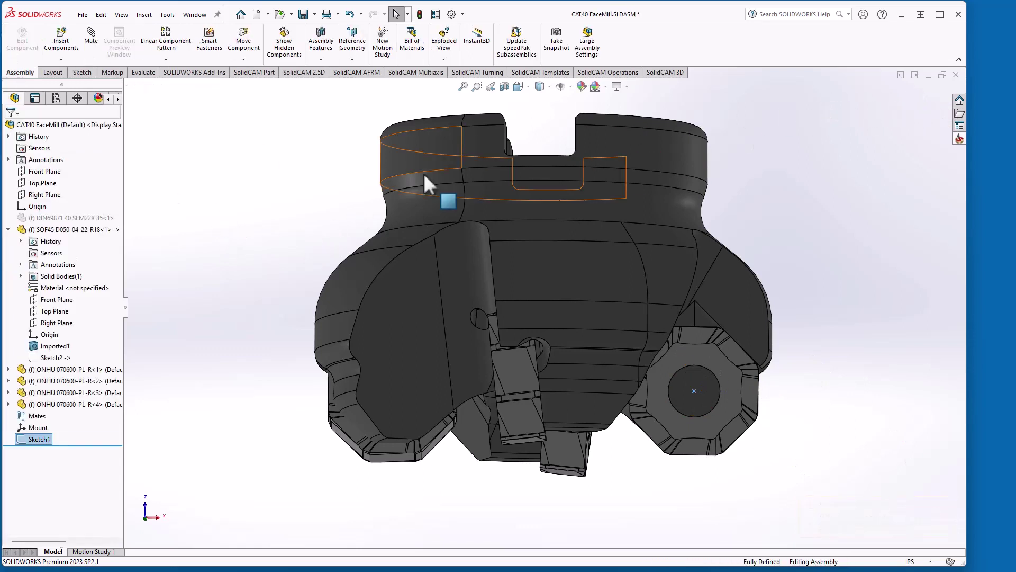
{"action": "left_click", "coordinate": [210, 202]}
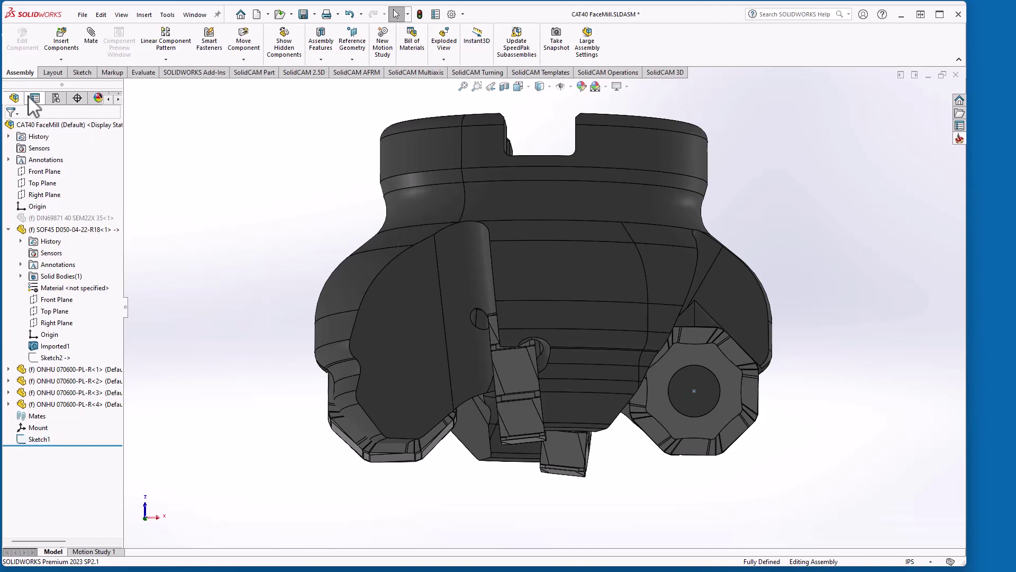
Create PLANE1 parallel to the cutter's top face through Point1@Sketch1, enlarged across the cutter.
{"action": "left_click", "coordinate": [356, 53]}
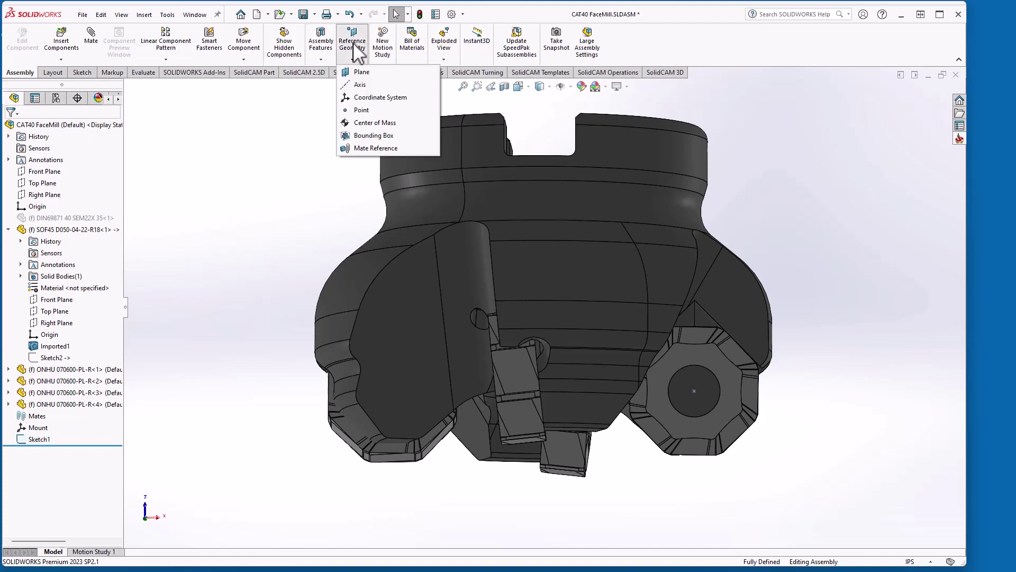
{"action": "left_click", "coordinate": [360, 72]}
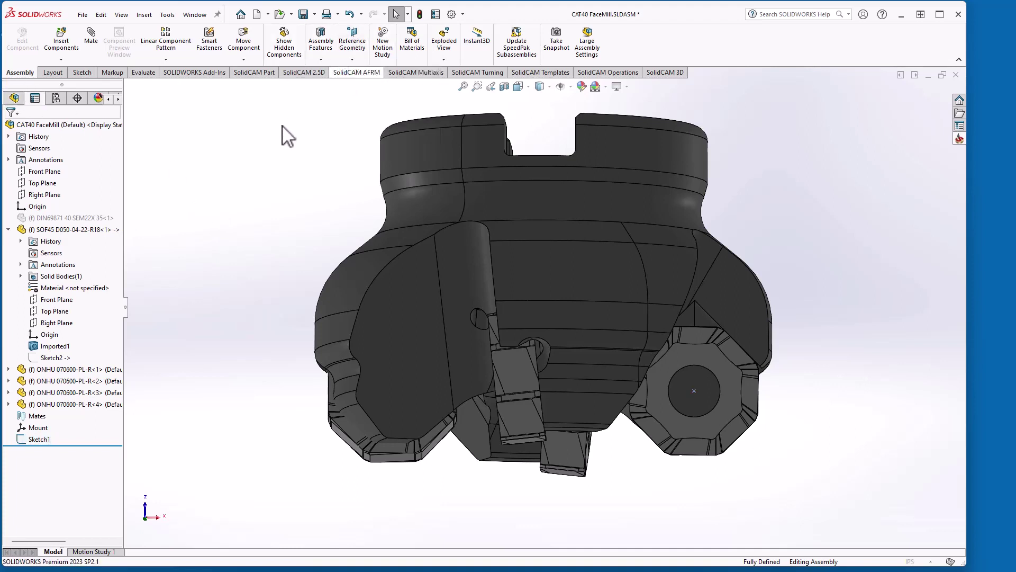
{"action": "middle_click_drag", "start_coordinate": [284, 136], "coordinate": [279, 249]}
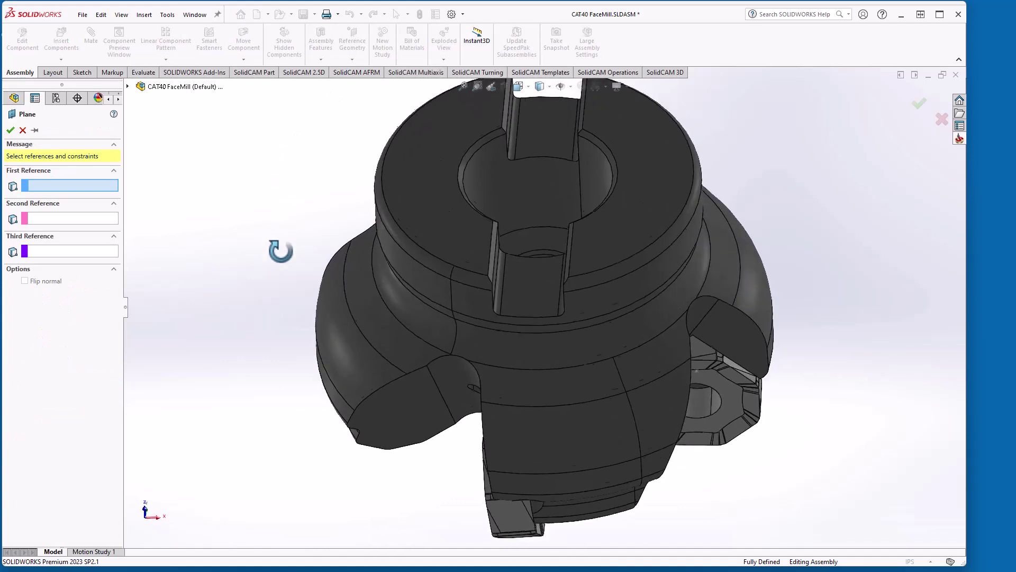
{"action": "left_click", "coordinate": [433, 141]}
{"action": "left_click", "coordinate": [12, 204]}
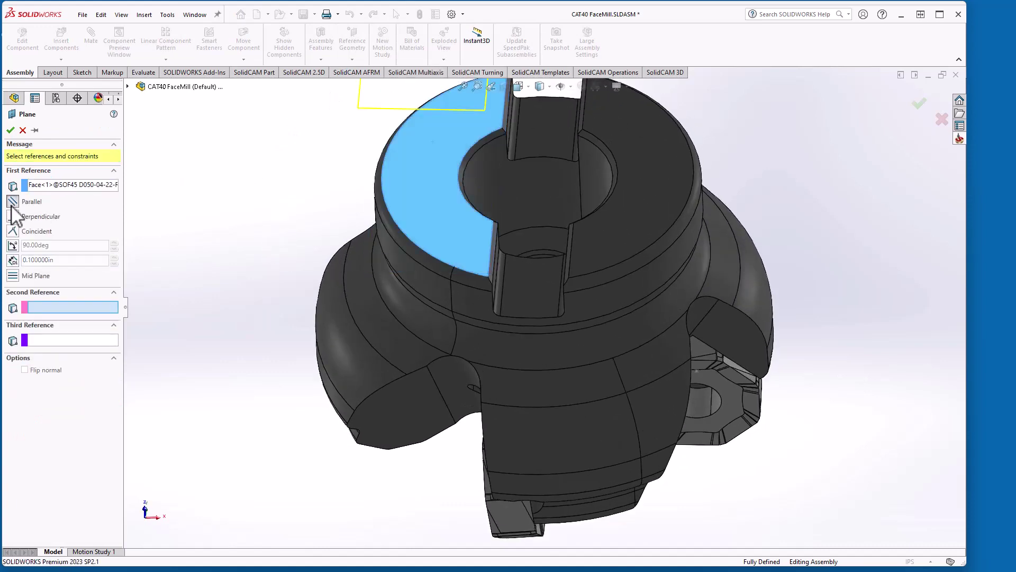
{"action": "middle_click_drag", "start_coordinate": [749, 442], "coordinate": [741, 320]}
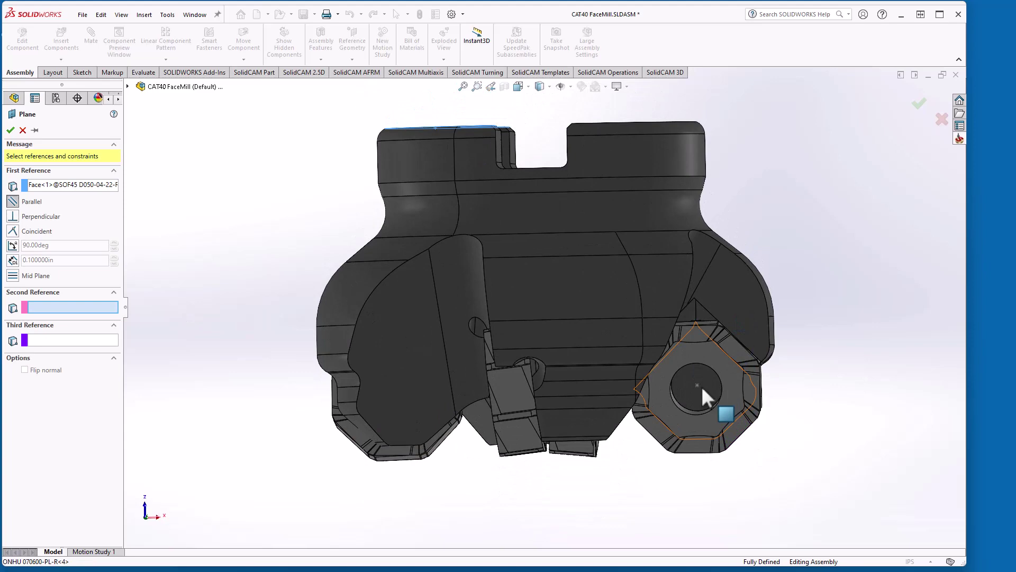
{"action": "left_click", "coordinate": [697, 384]}
{"action": "middle_click_drag", "start_coordinate": [338, 415], "coordinate": [297, 331]}
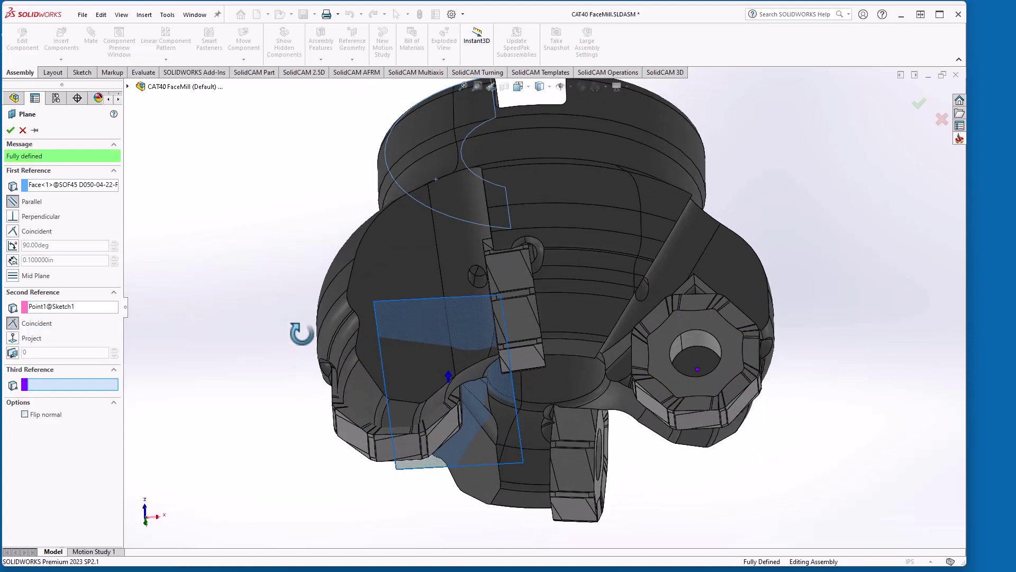
{"action": "left_click", "coordinate": [10, 130]}
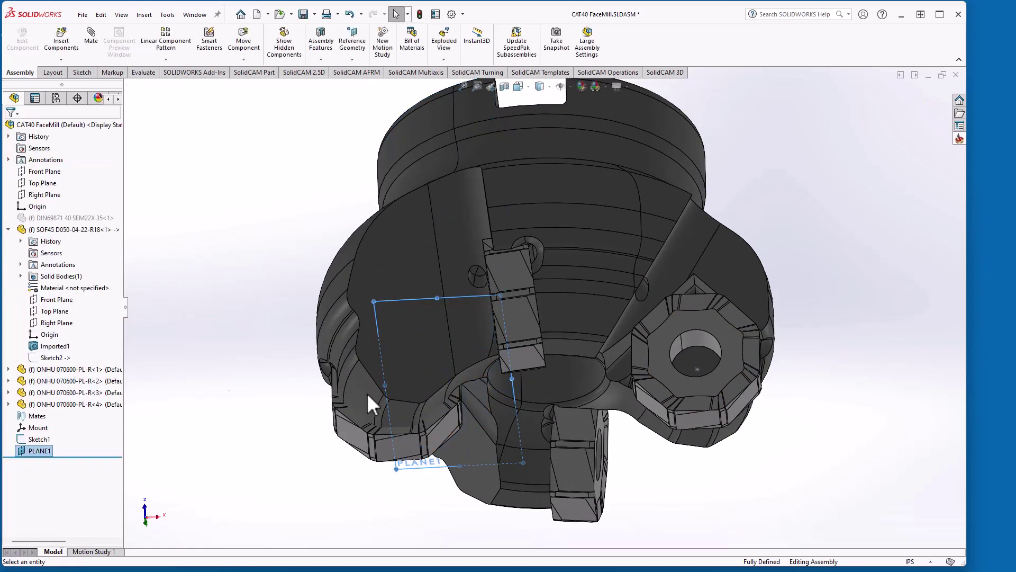
{"action": "left_click_drag", "start_coordinate": [512, 377], "coordinate": [826, 347]}
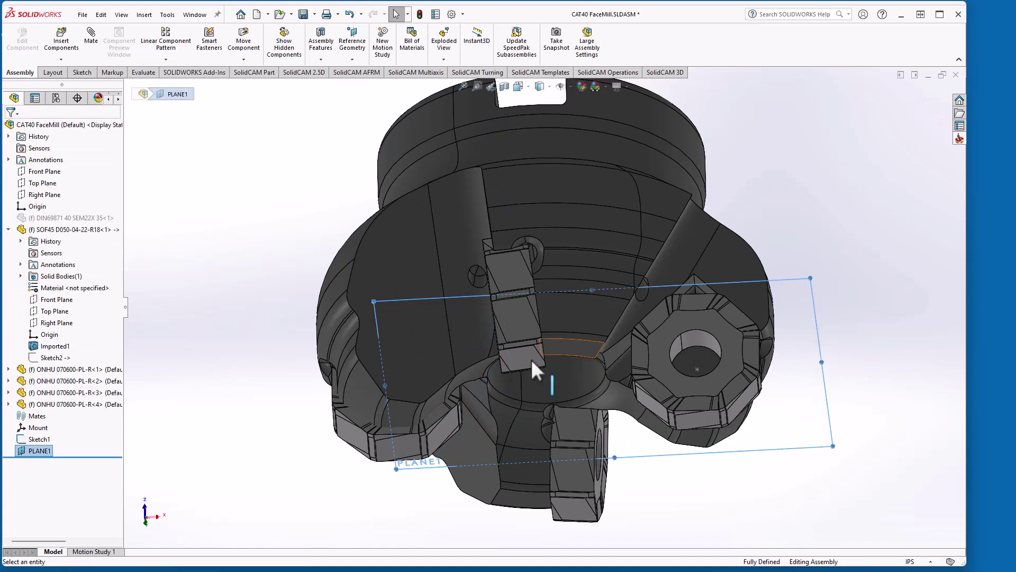
{"action": "middle_click_drag", "start_coordinate": [535, 370], "coordinate": [405, 490]}
{"action": "scroll", "coordinate": [405, 490], "scroll_direction": "down", "scroll_amount": 2}
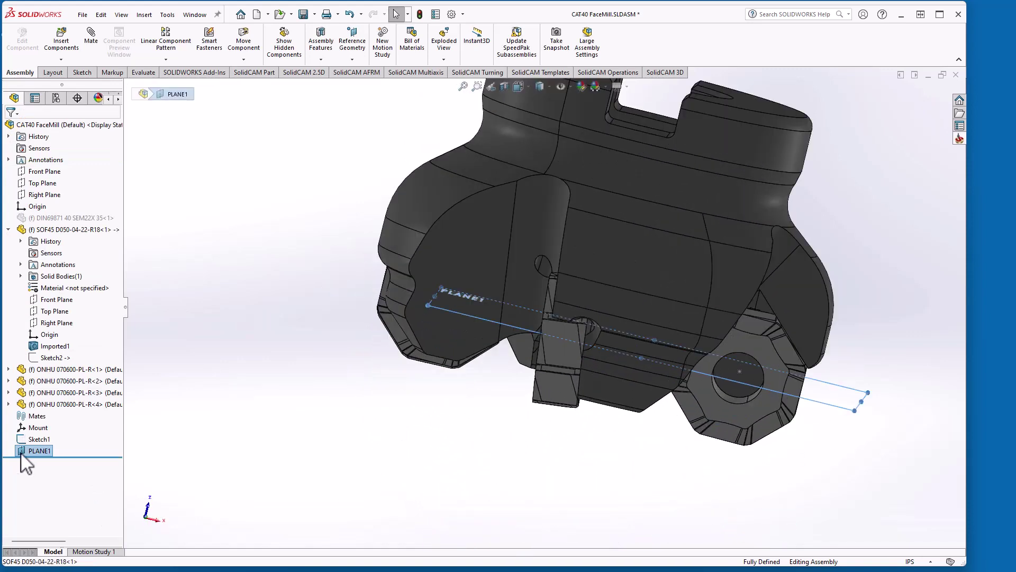
Sketch on PLANE1 and convert the SOF45 Origin into a point, creating Sketch2.
{"action": "right_click", "coordinate": [35, 451]}
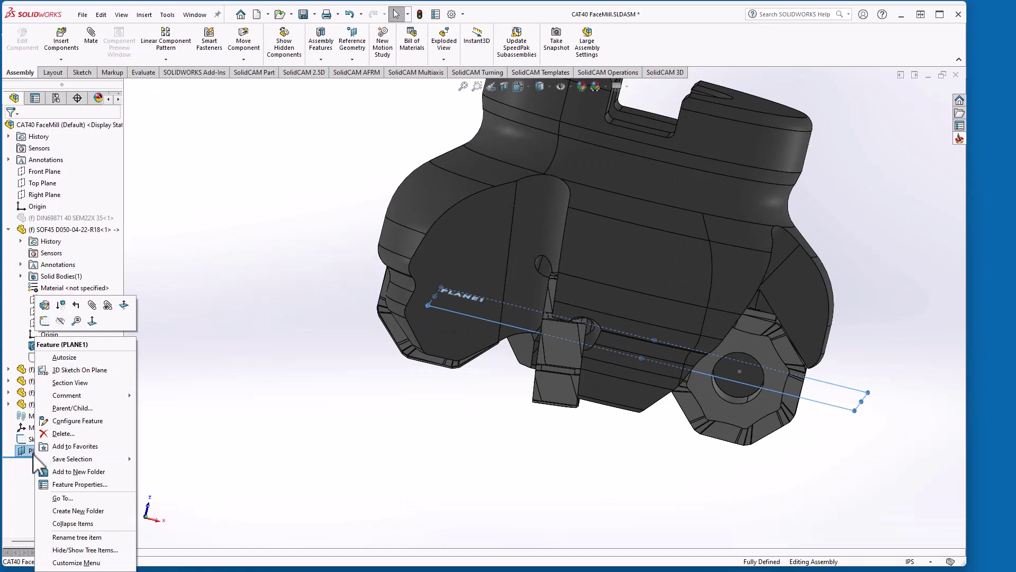
{"action": "left_click", "coordinate": [44, 322]}
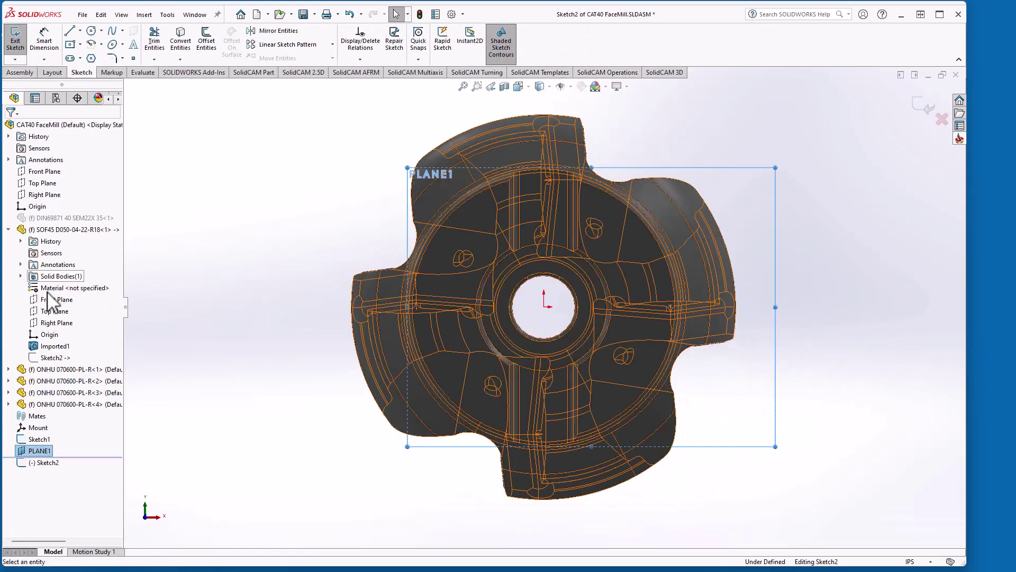
{"action": "left_click", "coordinate": [49, 334]}
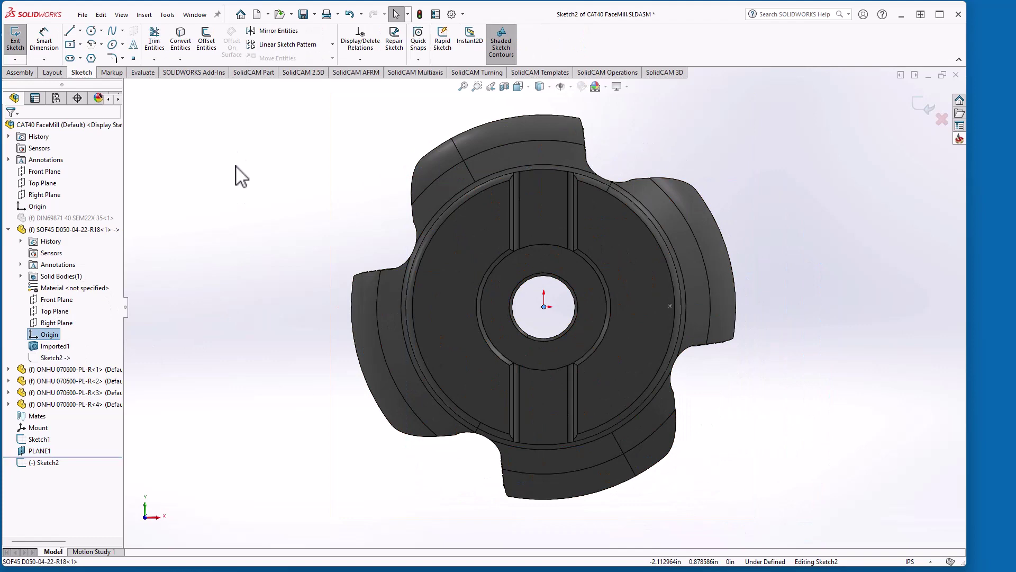
{"action": "left_click", "coordinate": [181, 43]}
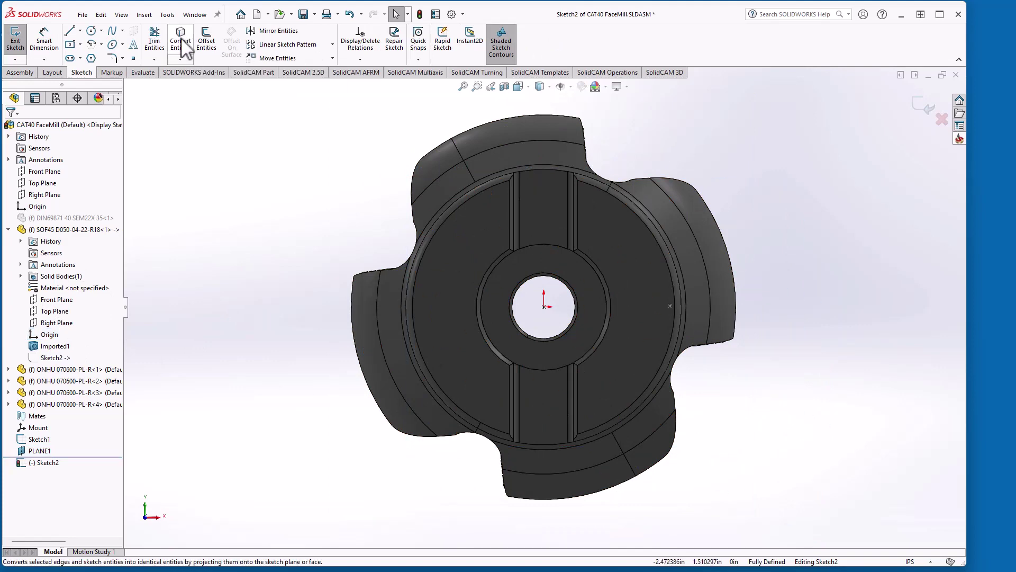
{"action": "left_click", "coordinate": [928, 107]}
{"action": "mouse_move", "coordinate": [261, 483]}
{"action": "middle_mouse_down"}
{"action": "mouse_move", "coordinate": [270, 259]}
{"action": "mouse_move", "coordinate": [265, 368]}
{"action": "mouse_move", "coordinate": [211, 358]}
{"action": "mouse_move", "coordinate": [535, 374]}
{"action": "middle_mouse_up"}
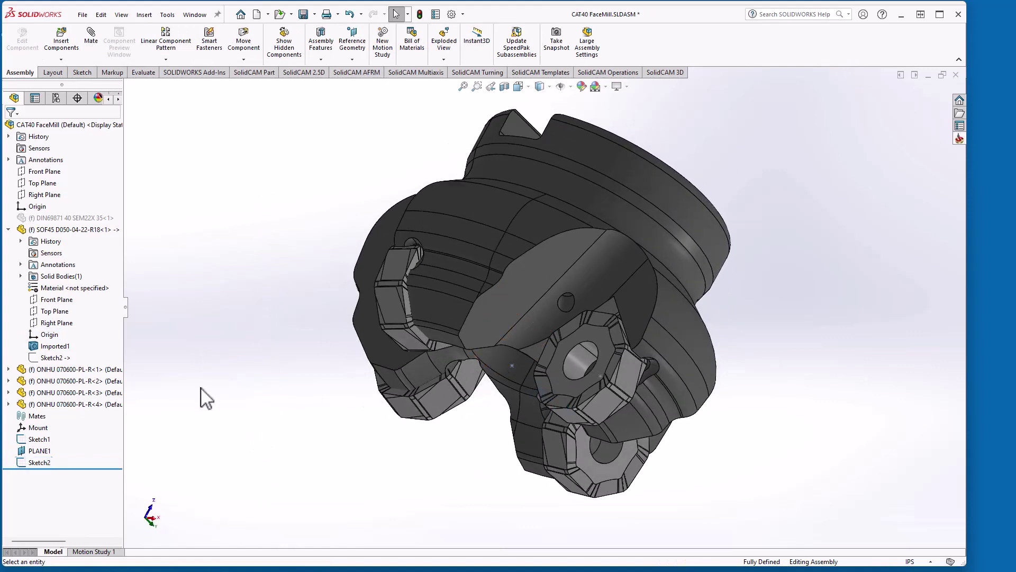
Add Coordinate System2 at Point1@Sketch2, with its Z axis from the cutter's top face.
{"action": "left_click", "coordinate": [352, 44]}
{"action": "left_click", "coordinate": [377, 98]}
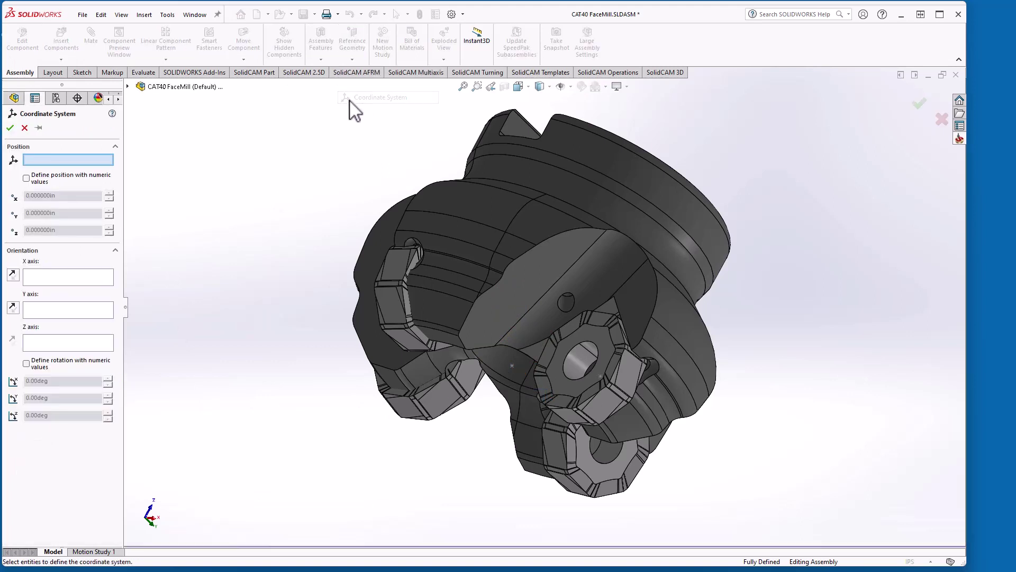
{"action": "left_click", "coordinate": [512, 364]}
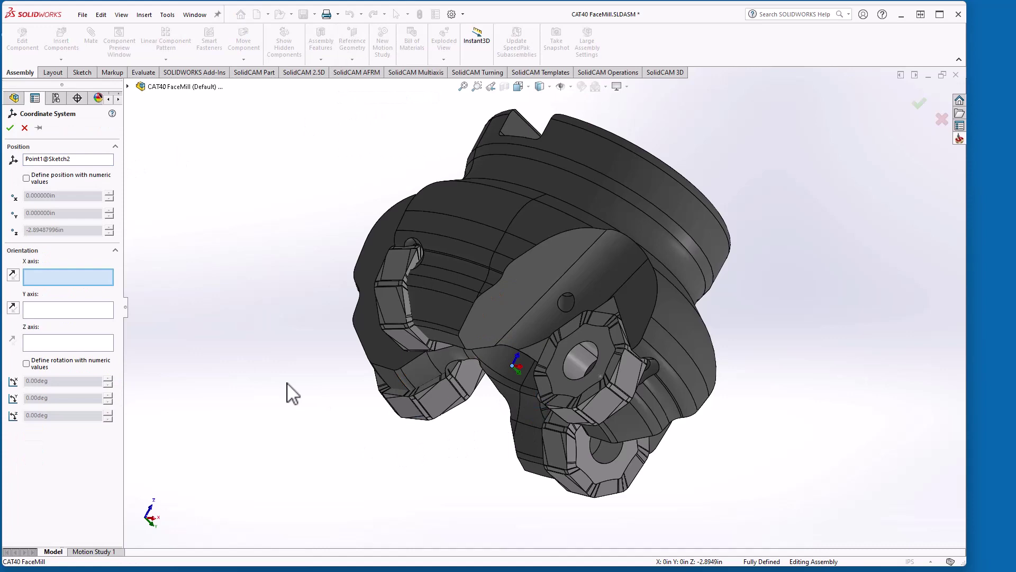
{"action": "left_click", "coordinate": [57, 344]}
{"action": "middle_click_drag", "start_coordinate": [324, 427], "coordinate": [447, 344]}
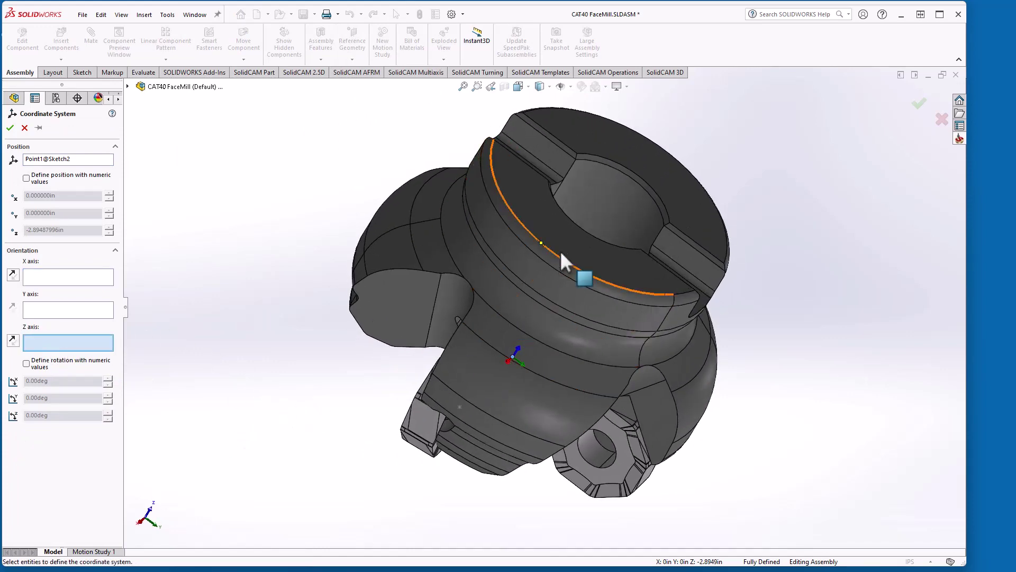
{"action": "left_click", "coordinate": [574, 245]}
{"action": "middle_click_drag", "start_coordinate": [318, 404], "coordinate": [376, 248]}
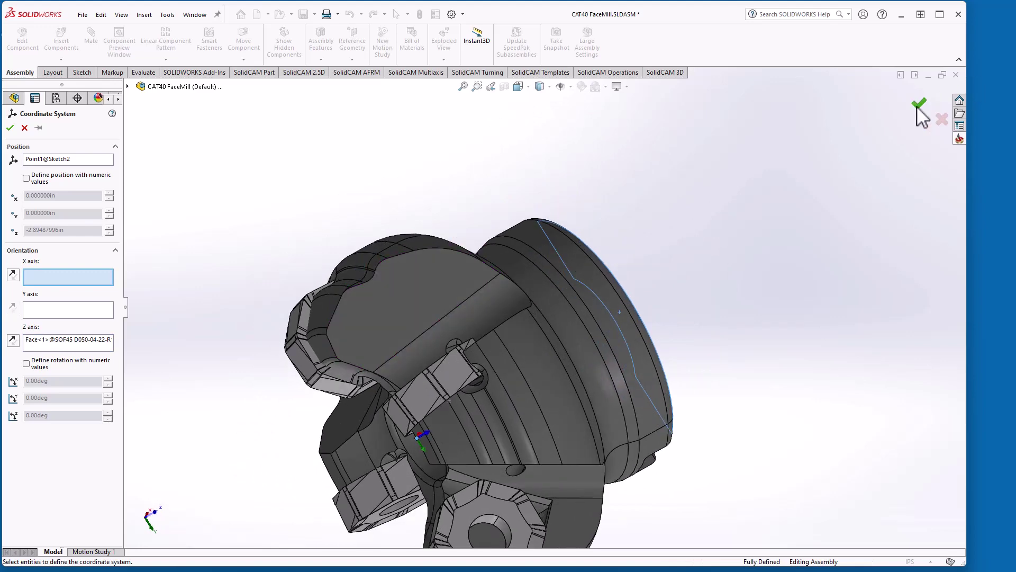
{"action": "left_click", "coordinate": [919, 106]}
Rename Coordinate System2 to 'Cutting Point' and save the assembly.
{"action": "key", "text": "f"}
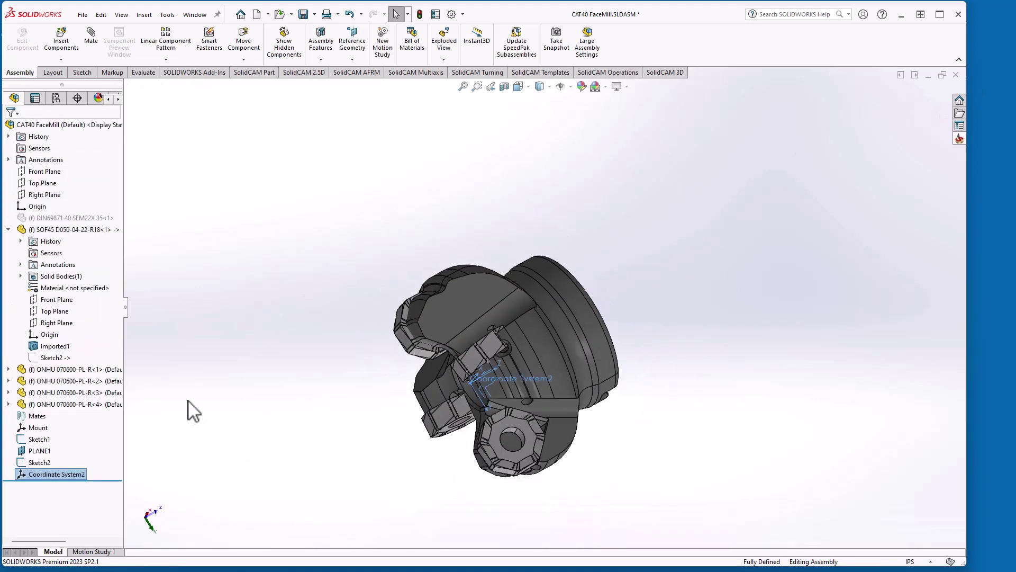
{"action": "left_click", "coordinate": [62, 476]}
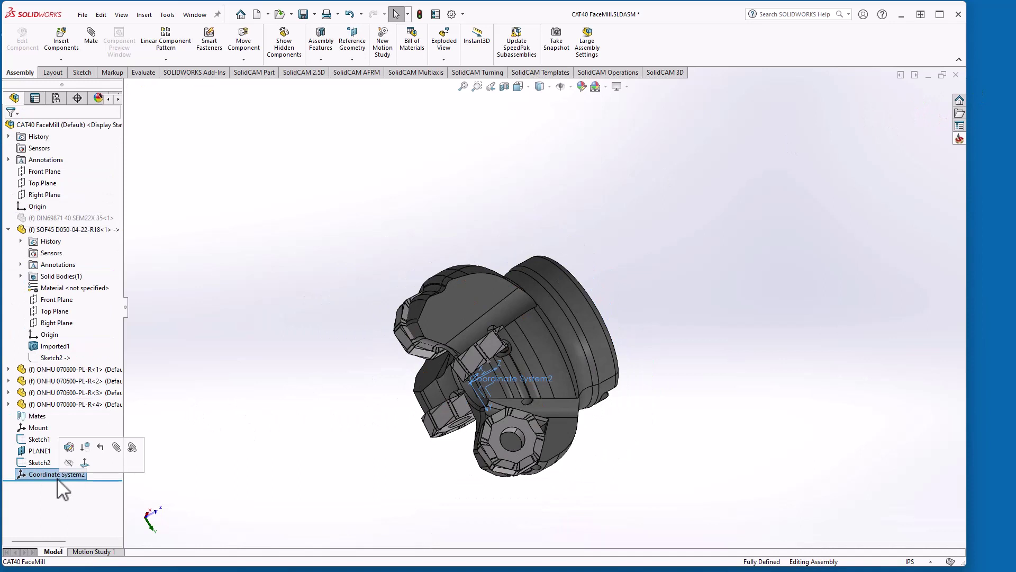
{"action": "left_click", "coordinate": [26, 474]}
{"action": "type", "text": "Cutting Po"}
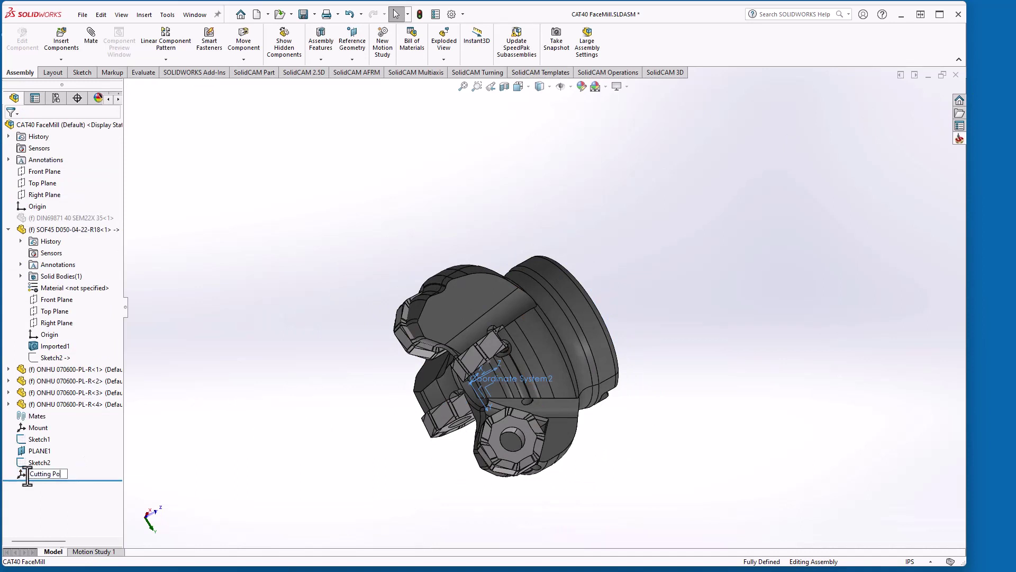
{"action": "type", "text": "int"}
{"action": "key", "text": "Return"}
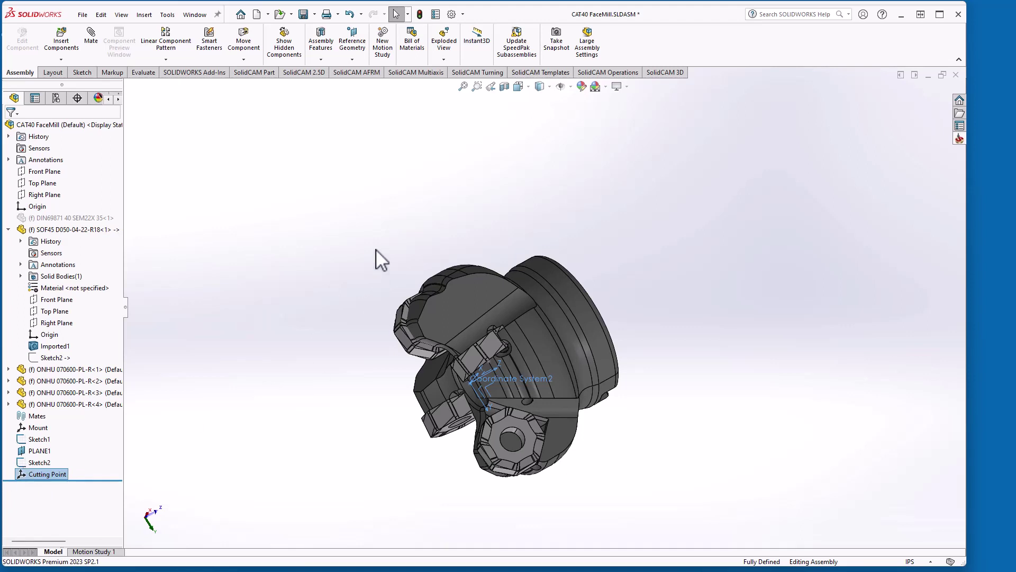
{"action": "left_click", "coordinate": [303, 15]}
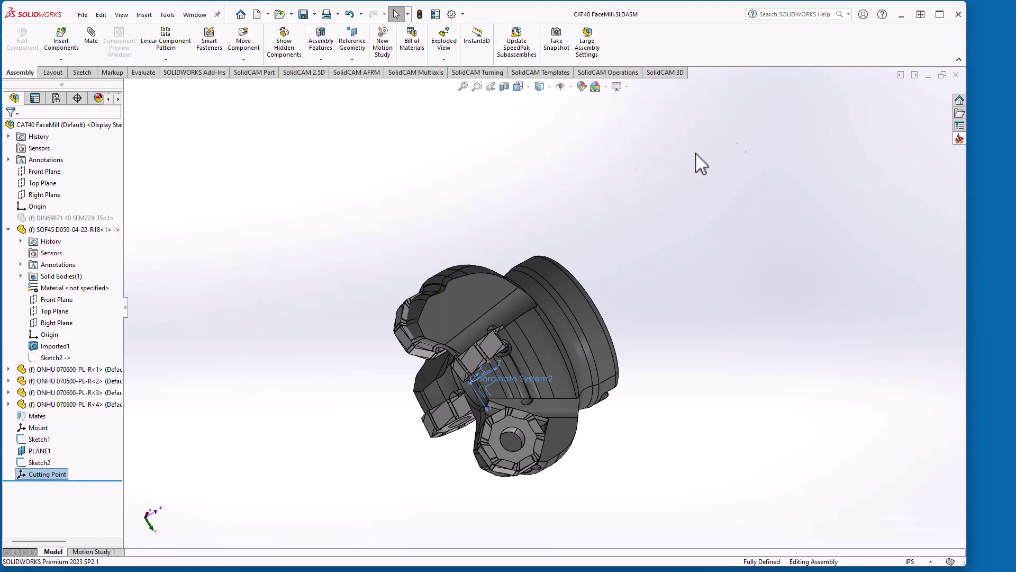
Open the Face Mills.tls tool assembly library from SolidCAM and move the Tool Viewer aside.
{"action": "left_click", "coordinate": [960, 138]}
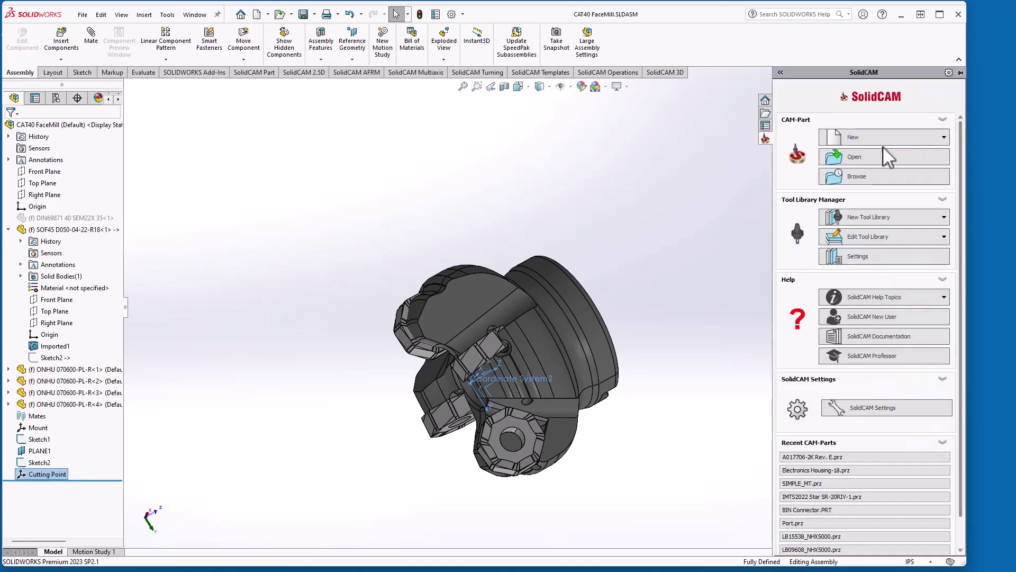
{"action": "left_click", "coordinate": [875, 237]}
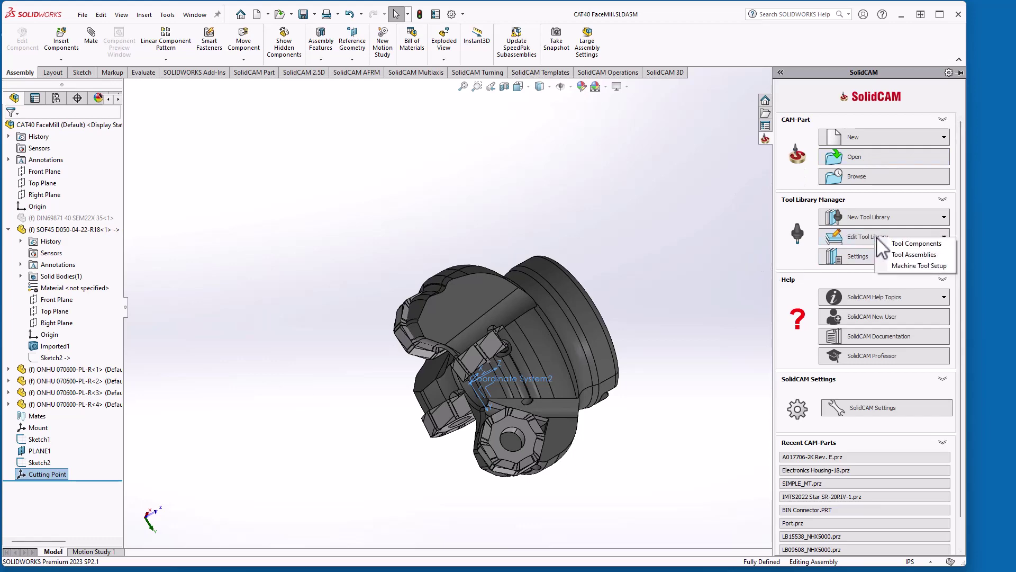
{"action": "left_click", "coordinate": [919, 255]}
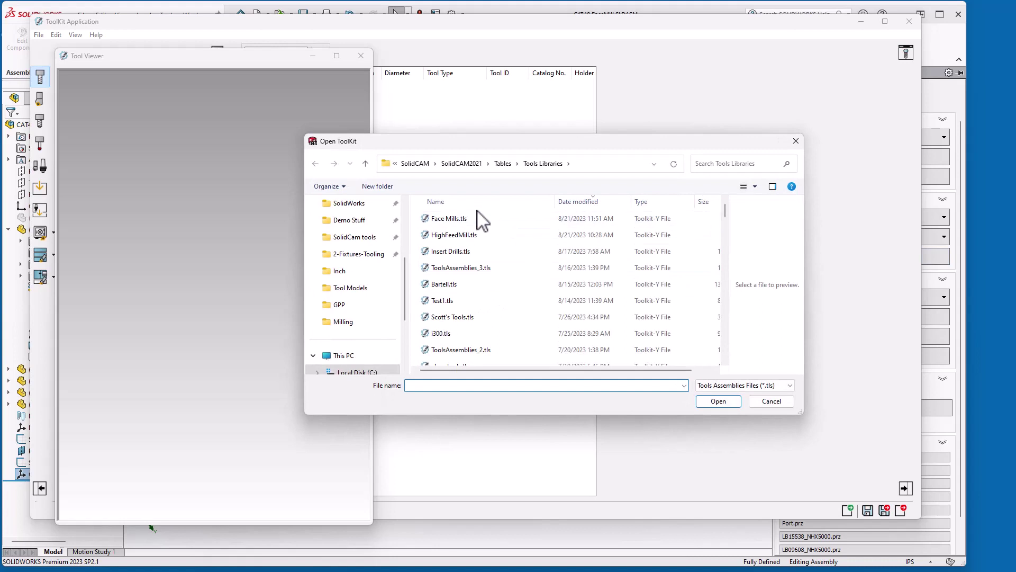
{"action": "left_click", "coordinate": [447, 221]}
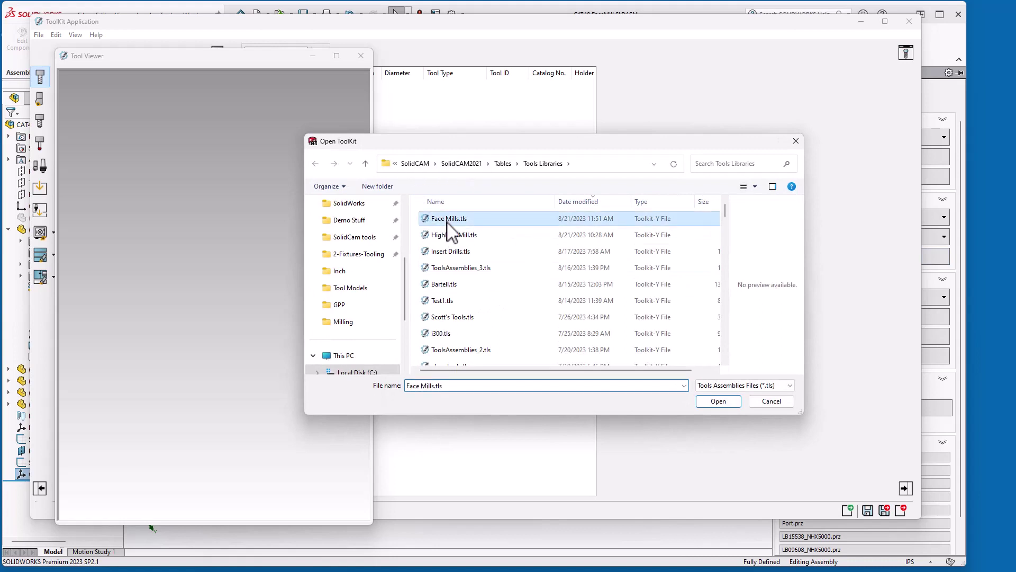
{"action": "left_click", "coordinate": [718, 400]}
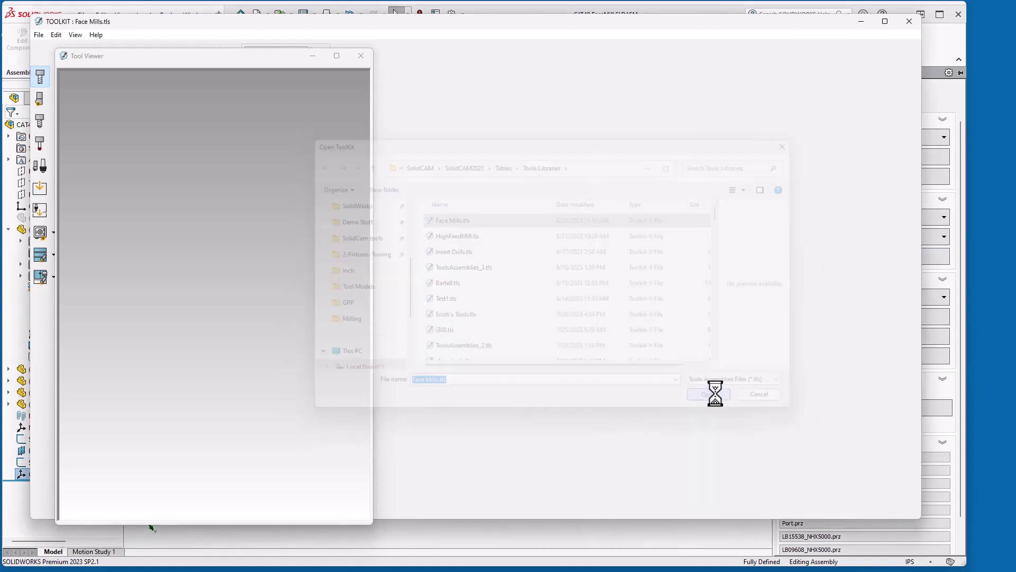
{"action": "left_click_drag", "start_coordinate": [235, 58], "coordinate": [1015, 135]}
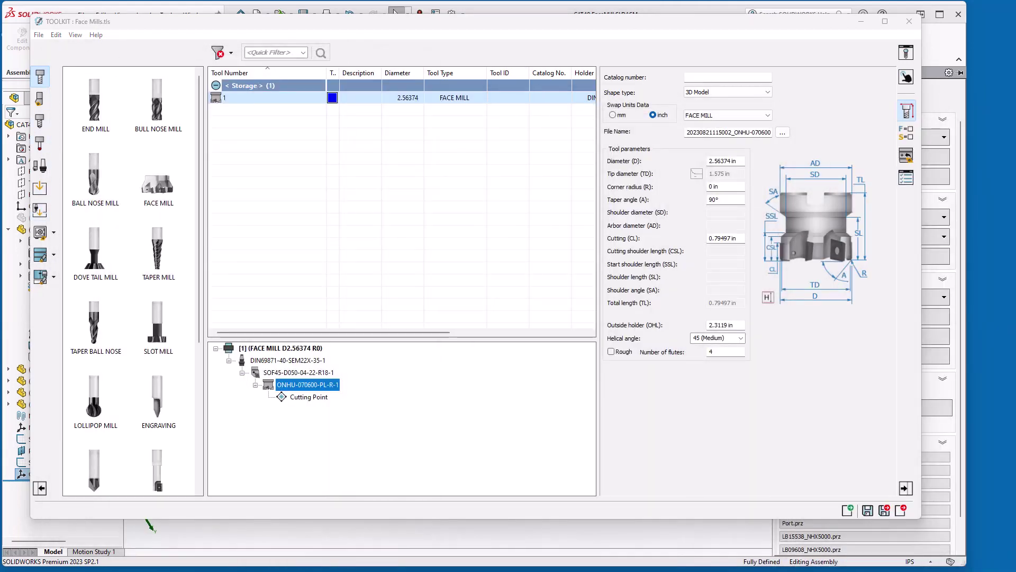
Import the CAD assembly as a milling tool, with SOF45 as the shank and the ONHU insert as the face mill.
{"action": "left_click", "coordinate": [46, 210]}
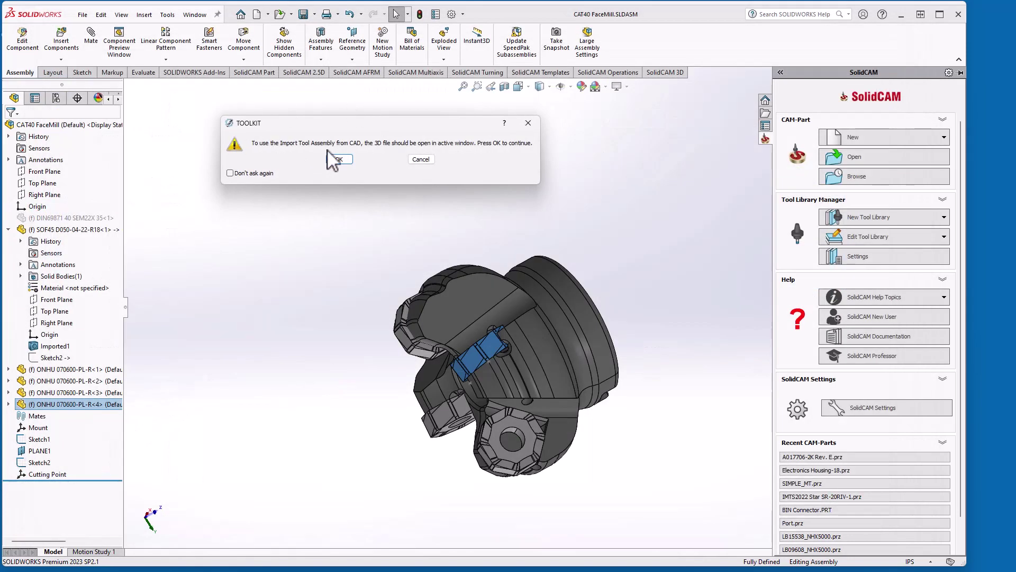
{"action": "left_click_drag", "start_coordinate": [346, 127], "coordinate": [275, 145]}
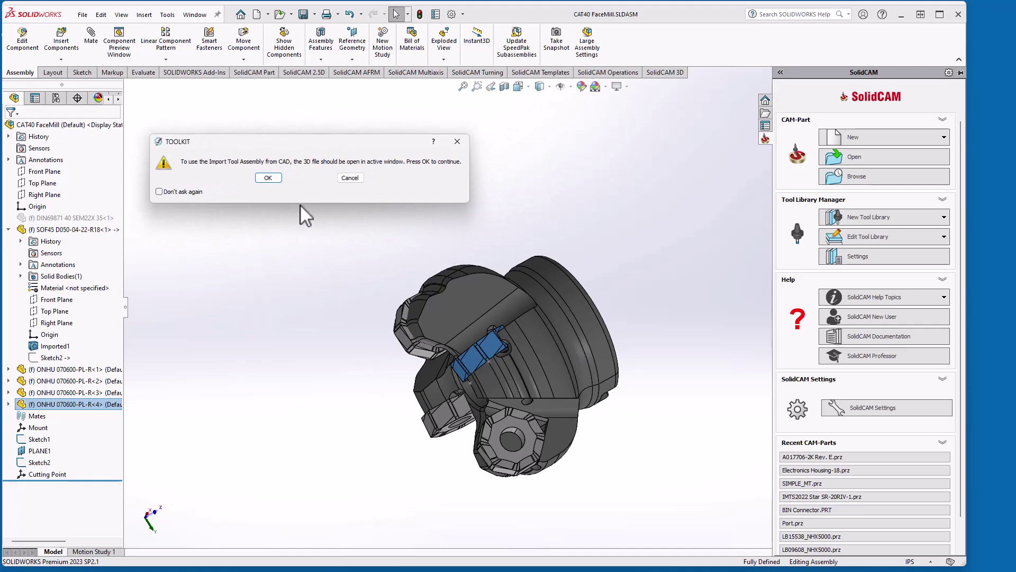
{"action": "left_click", "coordinate": [268, 178]}
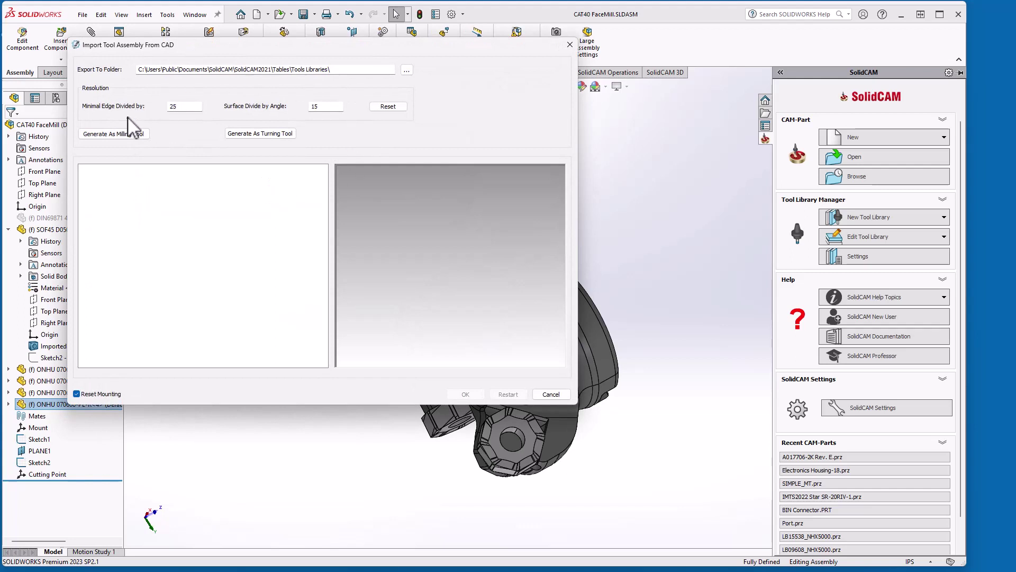
{"action": "left_click", "coordinate": [125, 134]}
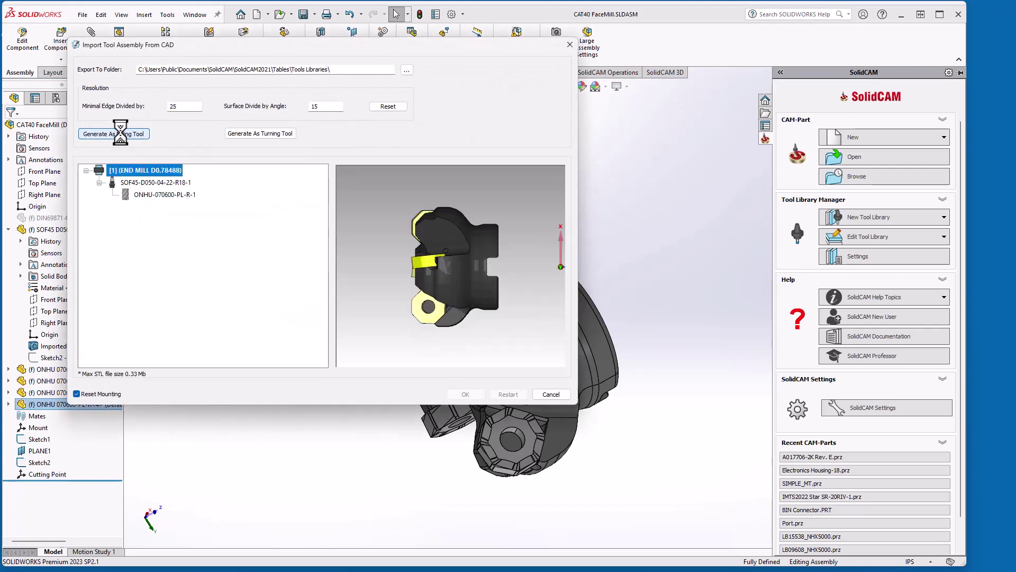
{"action": "left_click", "coordinate": [139, 183]}
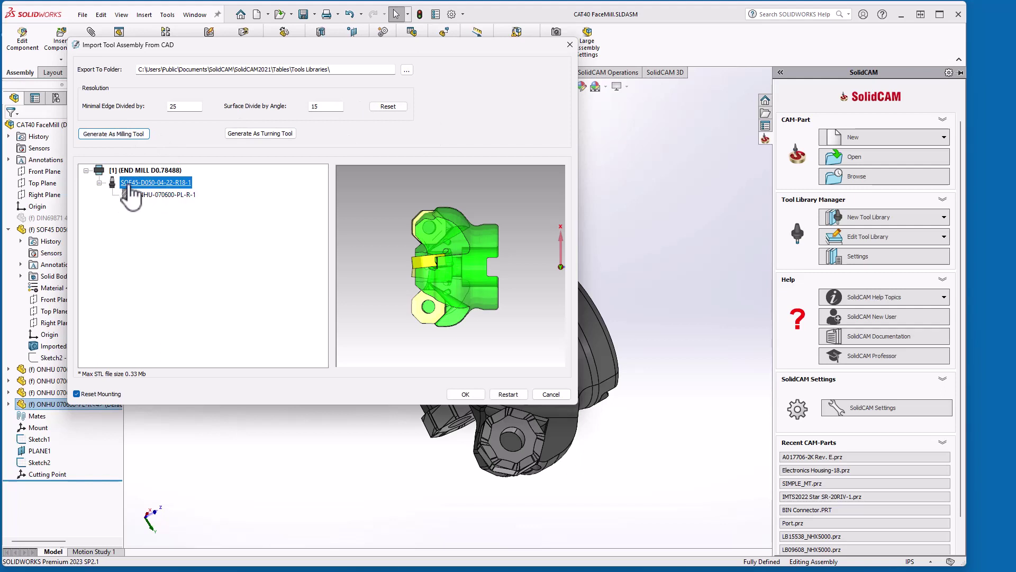
{"action": "right_click", "coordinate": [151, 184]}
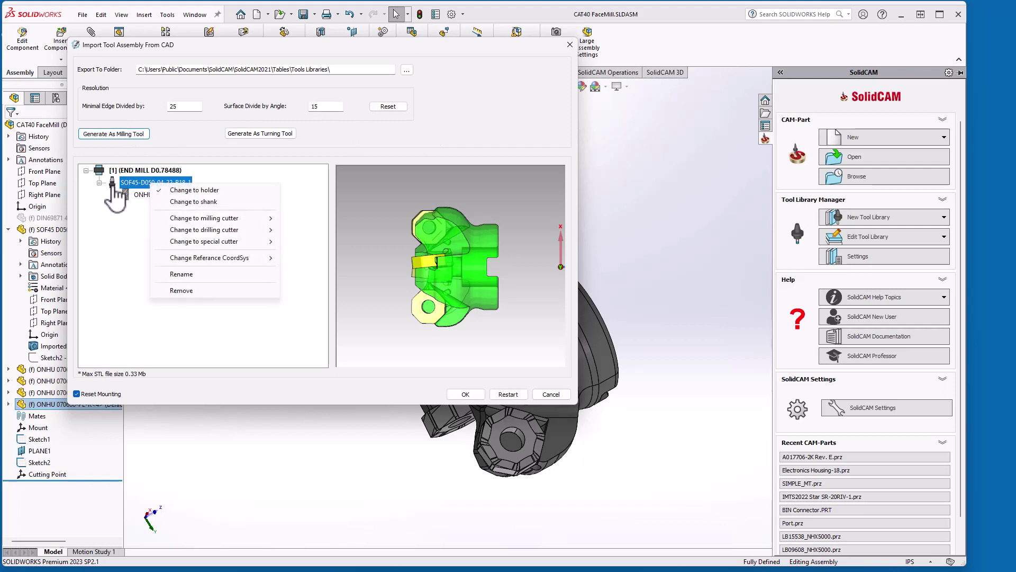
{"action": "left_click", "coordinate": [194, 202]}
{"action": "left_click", "coordinate": [147, 196]}
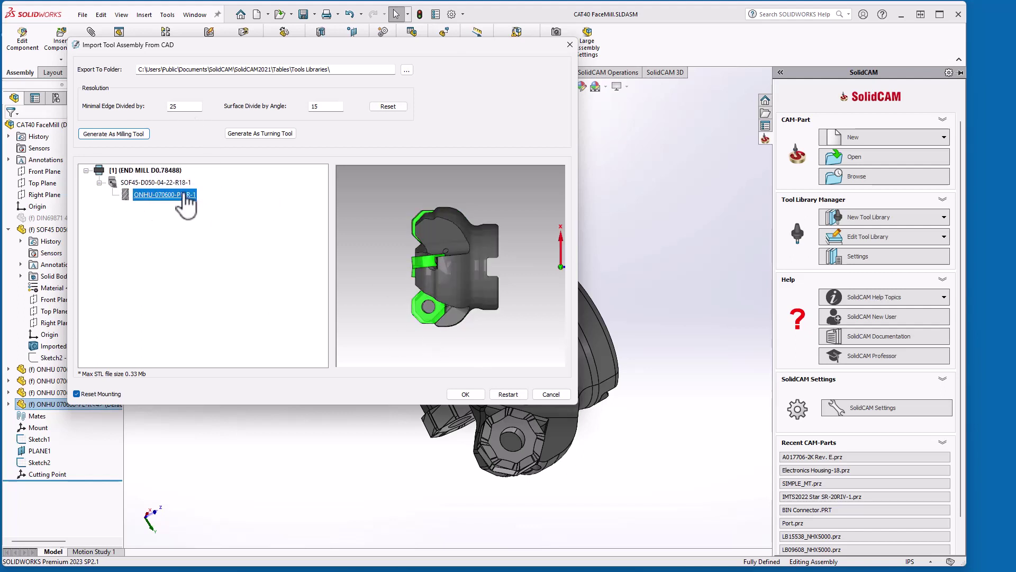
{"action": "right_click", "coordinate": [157, 194]}
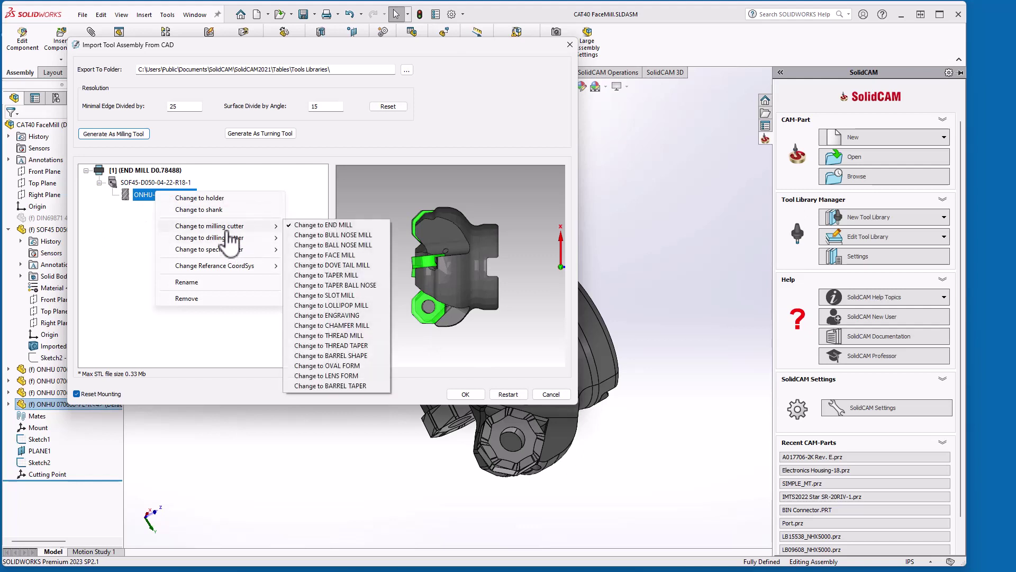
{"action": "left_click", "coordinate": [337, 255]}
Reference the SOF45 shank to Mount and the ONHU insert to Cutting Point, then confirm the import.
{"action": "left_click", "coordinate": [135, 182]}
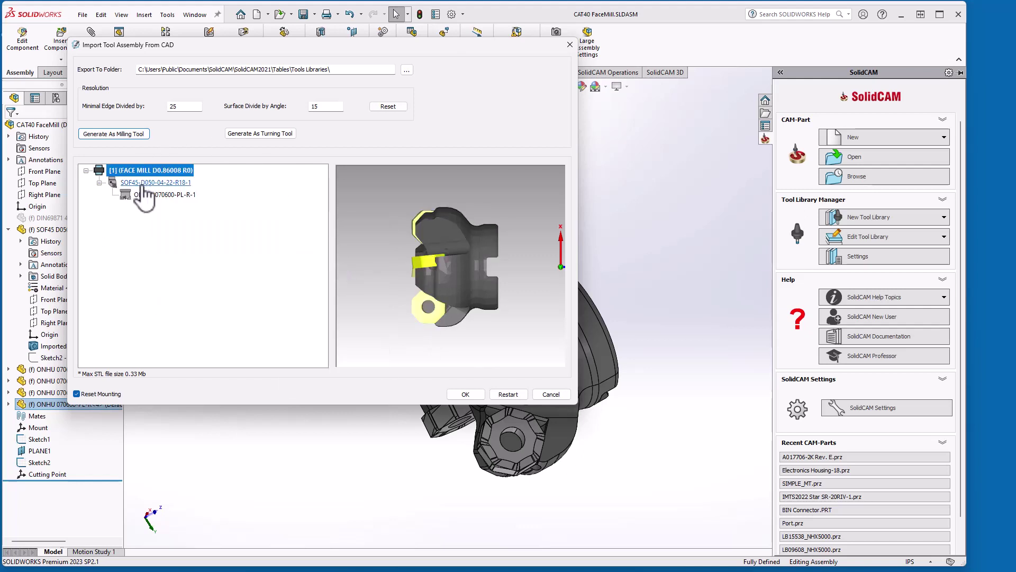
{"action": "right_click", "coordinate": [142, 182]}
{"action": "left_click", "coordinate": [180, 199]}
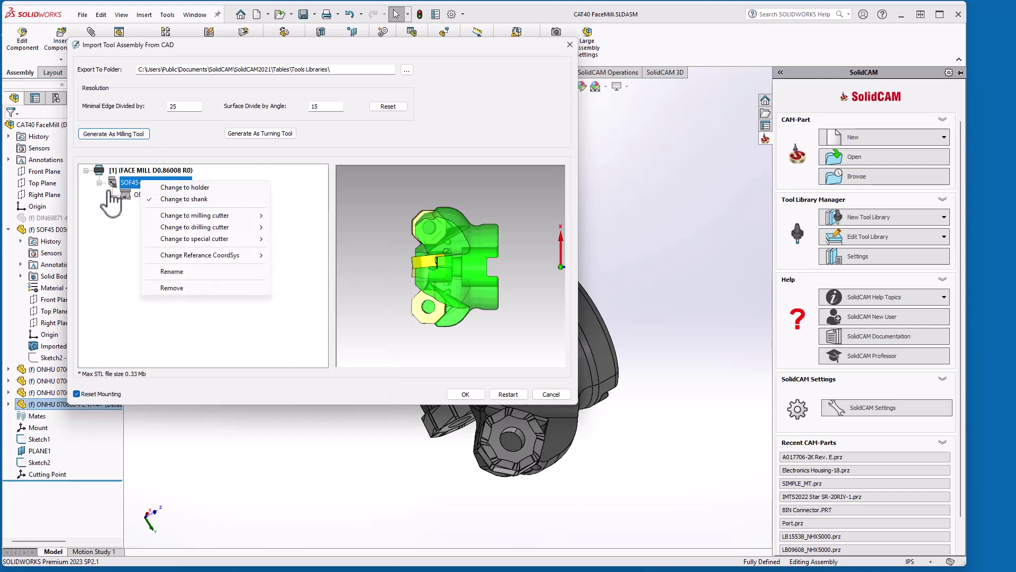
{"action": "mouse_move", "coordinate": [260, 257]}
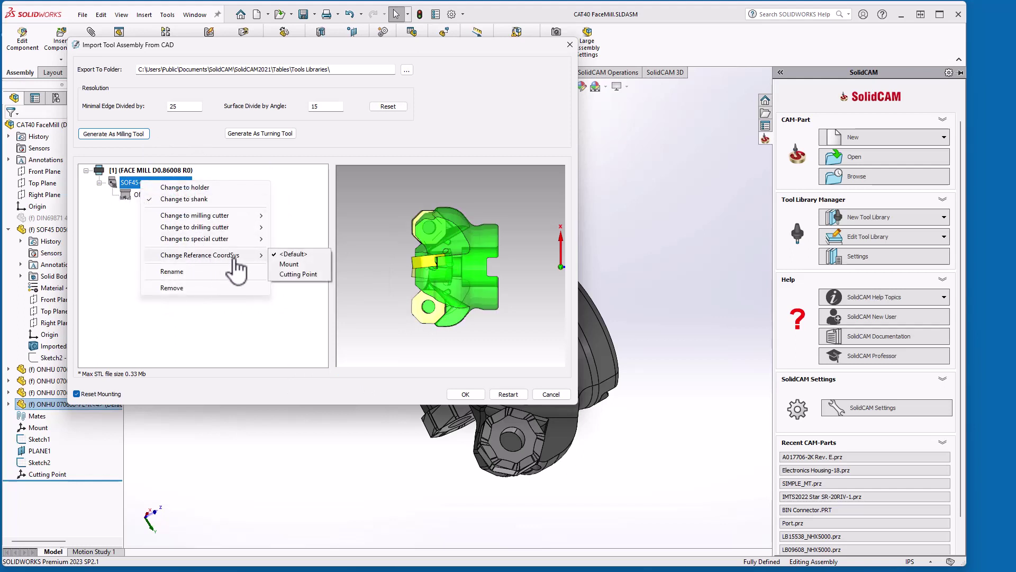
{"action": "left_click", "coordinate": [290, 264]}
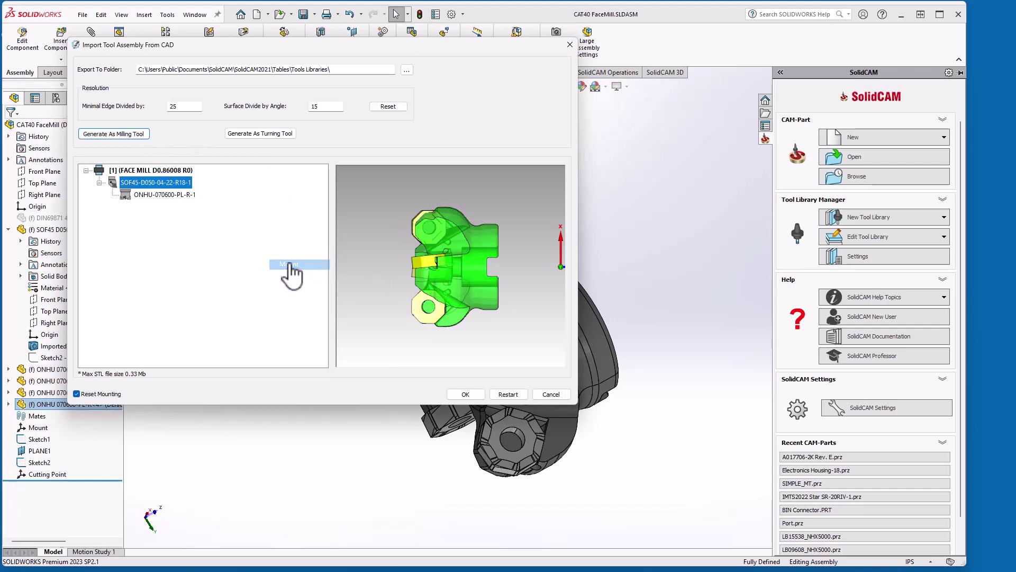
{"action": "left_click", "coordinate": [151, 196]}
{"action": "right_click", "coordinate": [152, 196]}
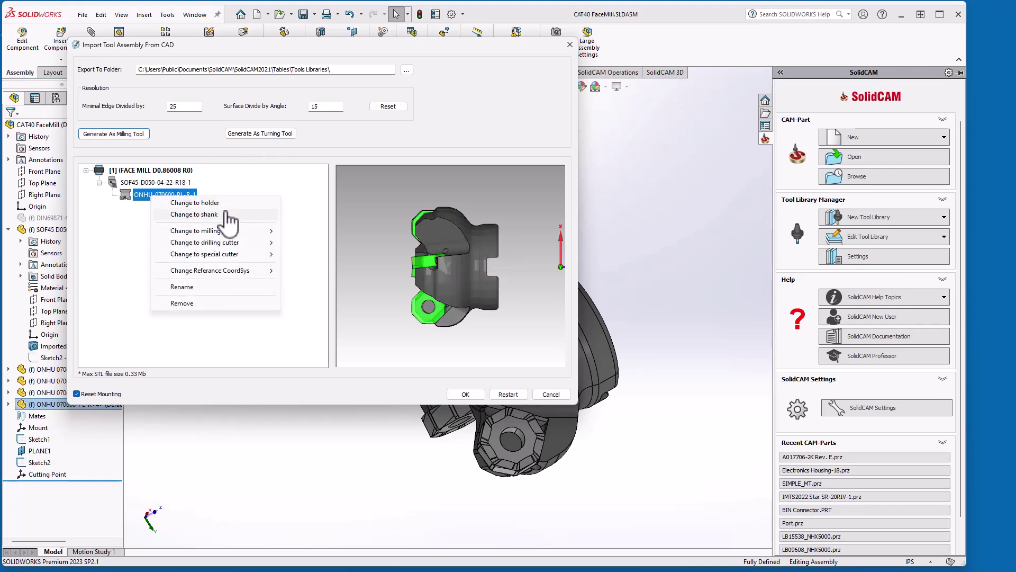
{"action": "mouse_move", "coordinate": [244, 274]}
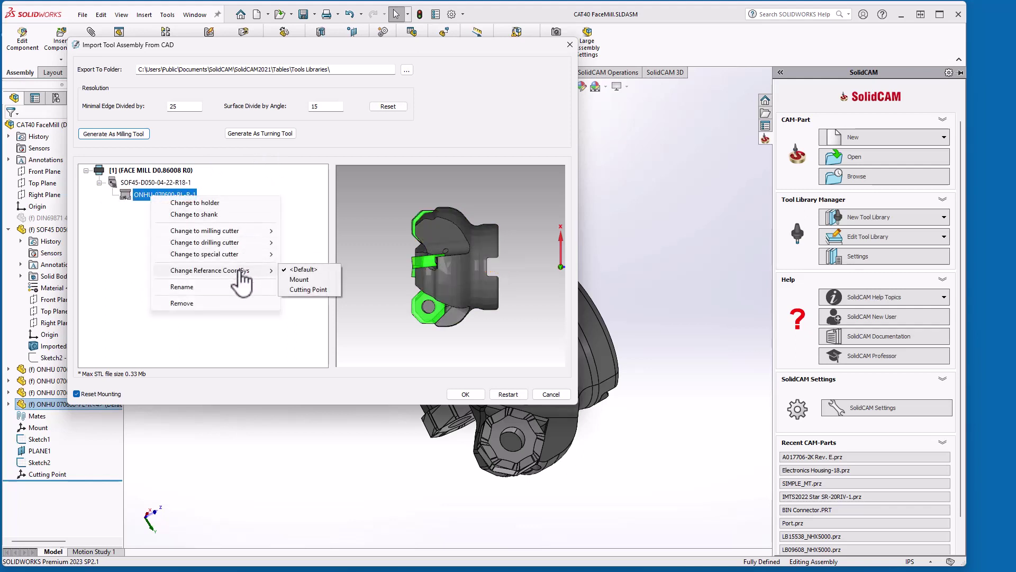
{"action": "left_click", "coordinate": [309, 290]}
{"action": "left_click", "coordinate": [466, 394]}
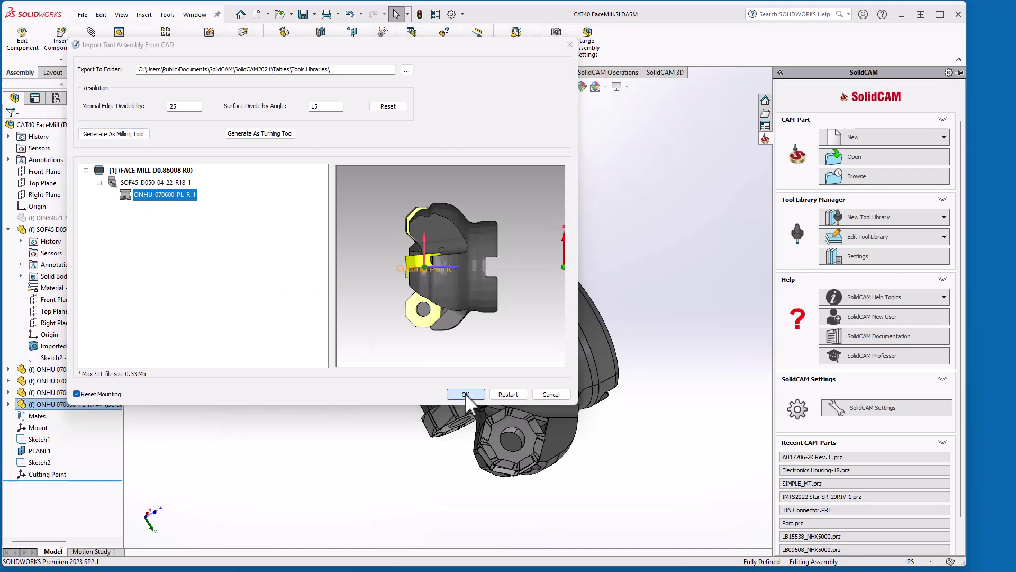
Add the imported face mill to the Face Mills storage and inspect it in Tool Viewer.
{"action": "left_click_drag", "start_coordinate": [115, 87], "coordinate": [245, 85]}
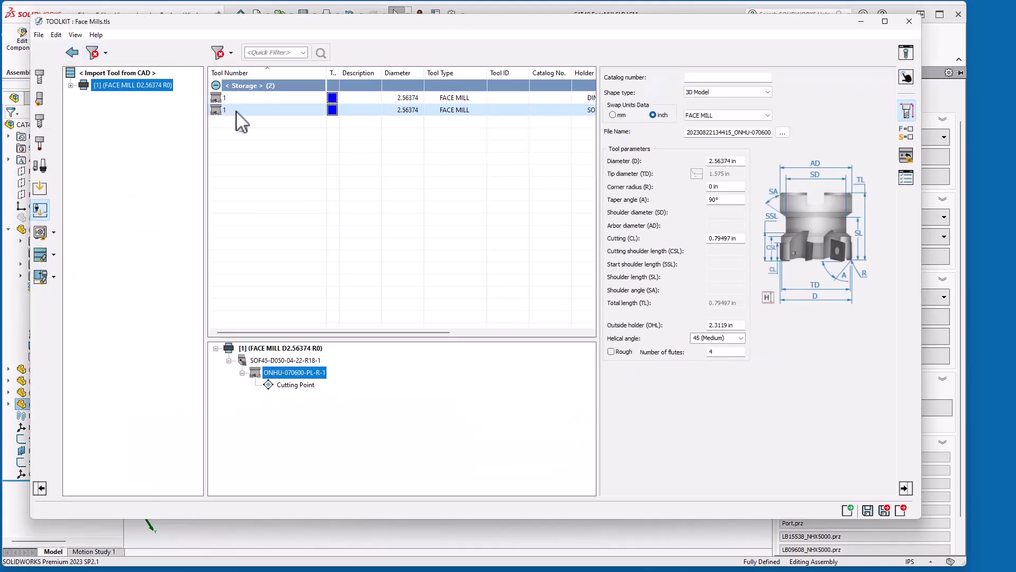
{"action": "left_click", "coordinate": [927, 61]}
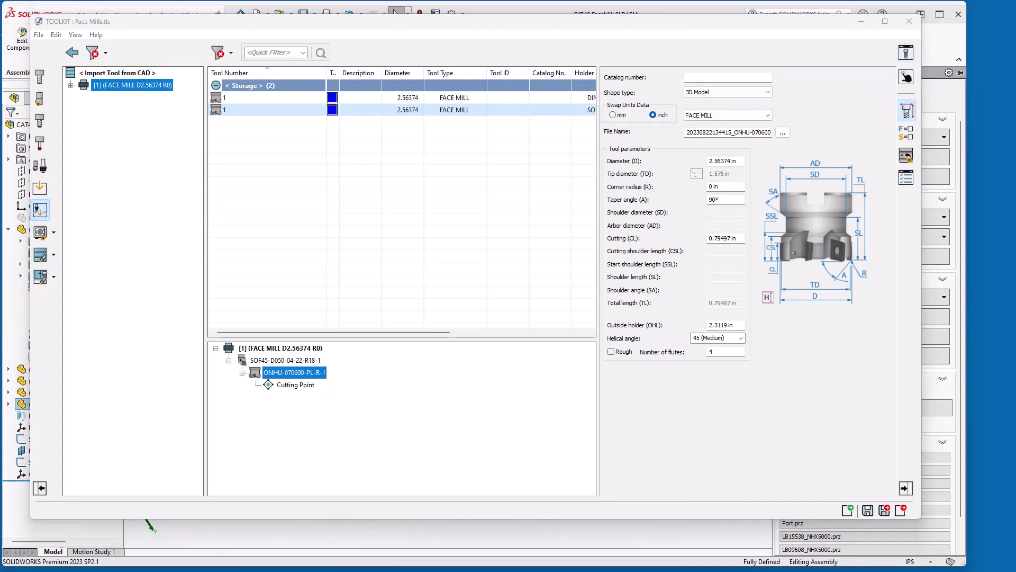
{"action": "left_click_drag", "start_coordinate": [716, 100], "coordinate": [442, 72]}
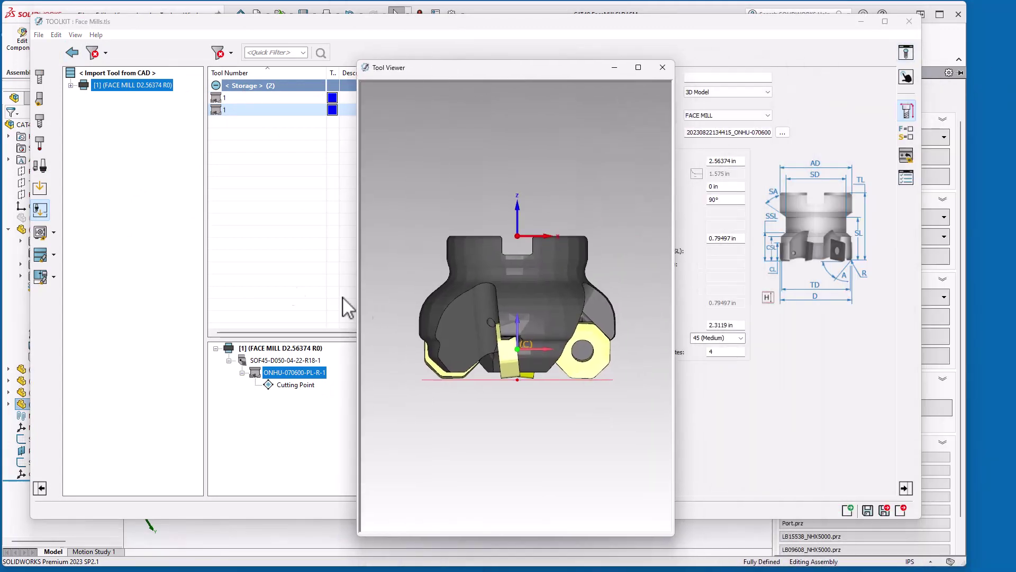
{"action": "middle_click_drag", "start_coordinate": [503, 382], "coordinate": [425, 404]}
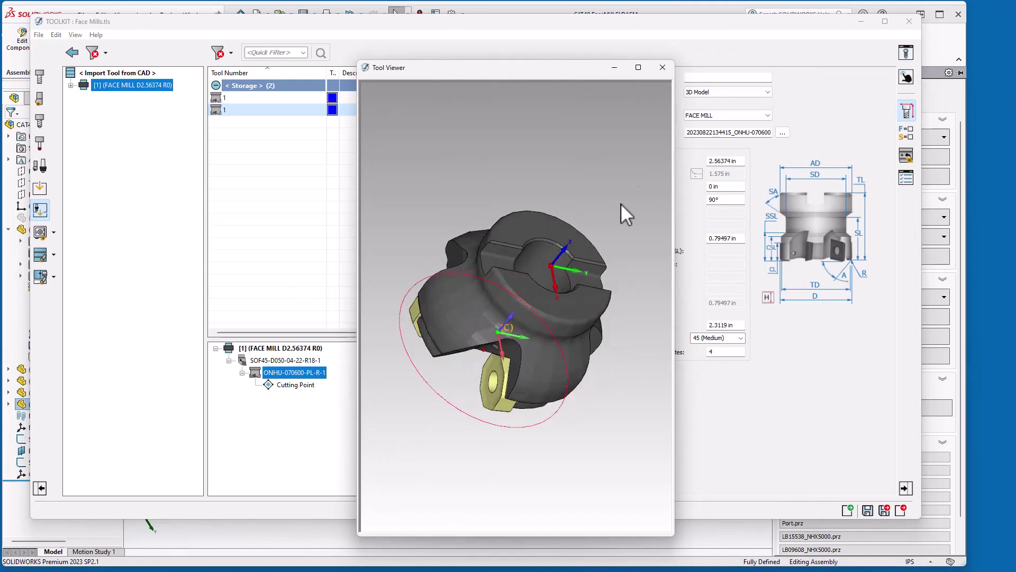
Close the Tool Viewer and the Face Mills library to return to the SOLIDWORKS assembly.
{"action": "left_click", "coordinate": [662, 68]}
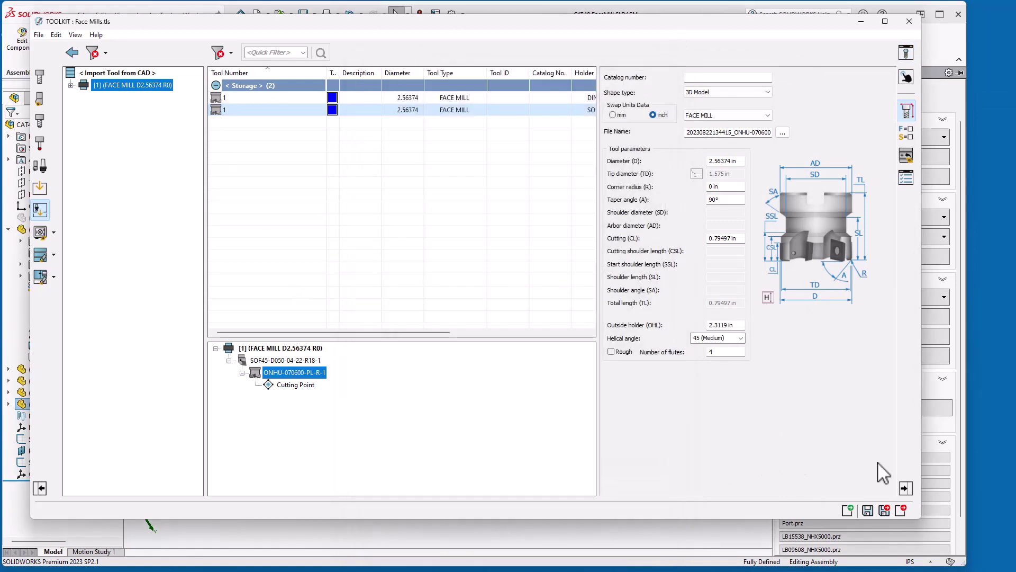
{"action": "left_click", "coordinate": [884, 511]}
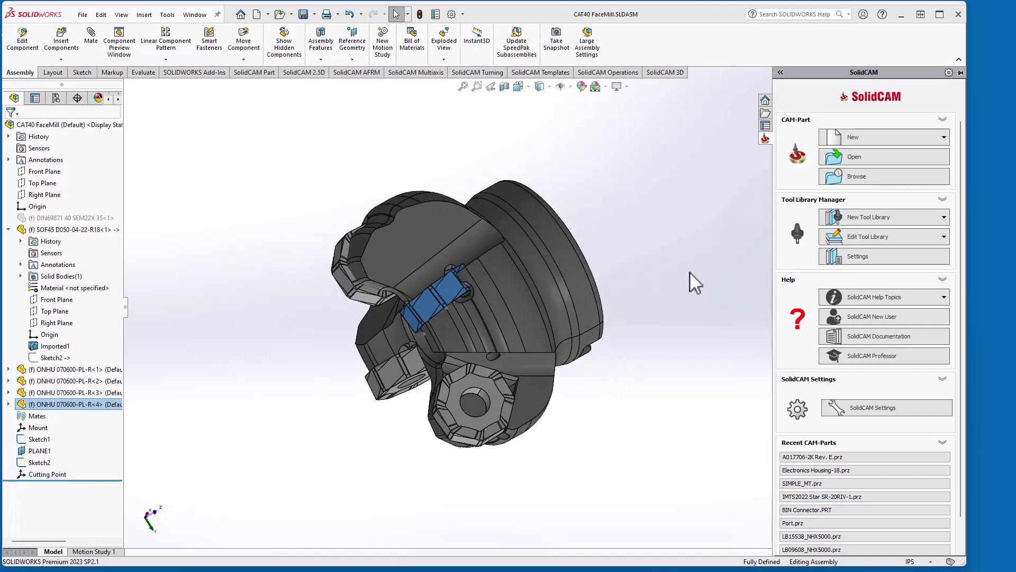
{"action": "middle_click_drag", "start_coordinate": [690, 271], "coordinate": [630, 285]}
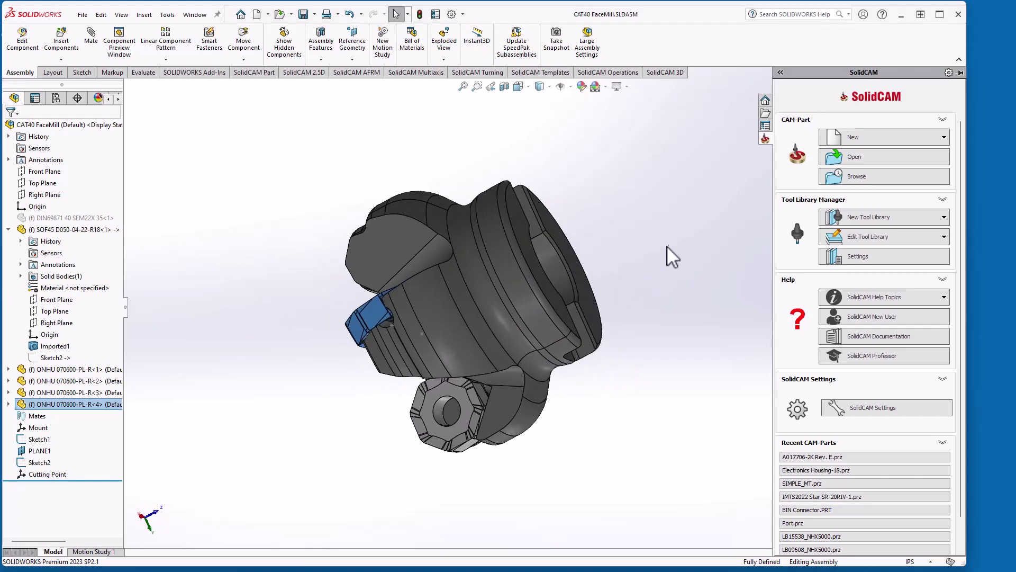